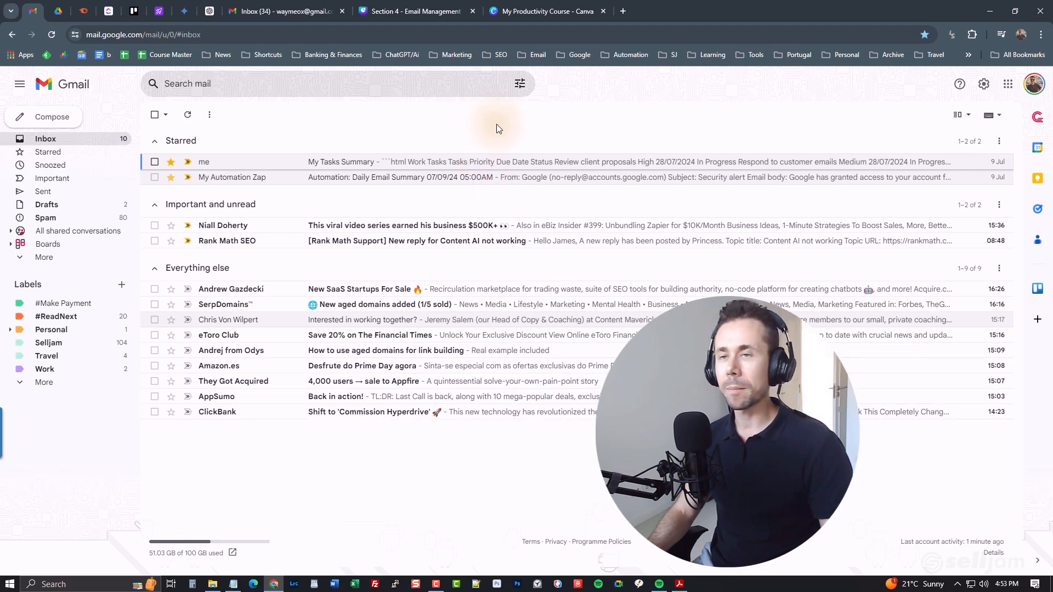
Open the quick settings and try the Default and Comfortable densities, finishing with the density set to Compact.
left_click(984, 85)
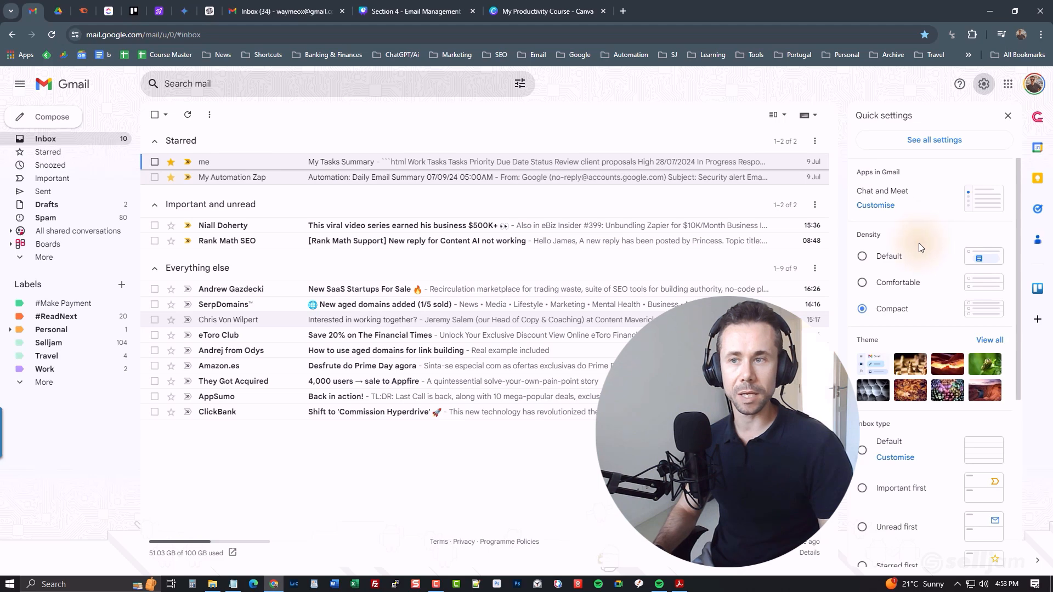
left_click(891, 256)
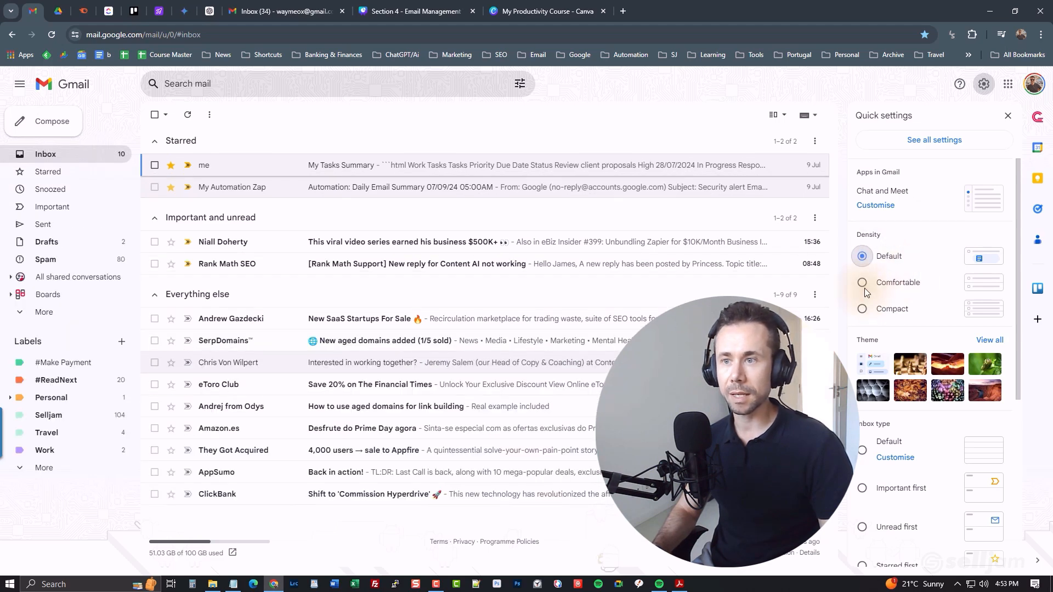
left_click(861, 286)
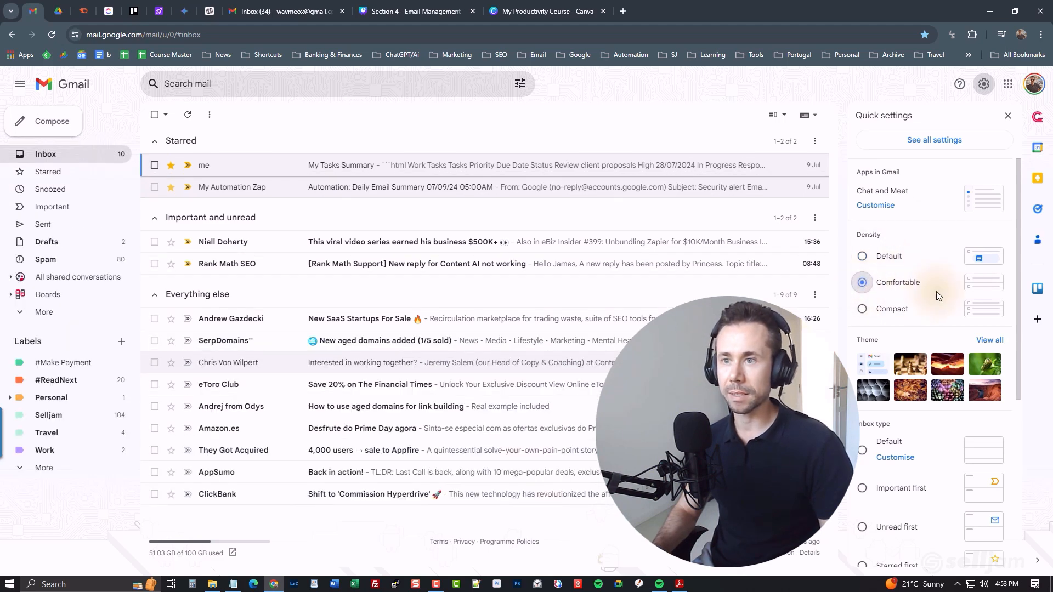
left_click(861, 311)
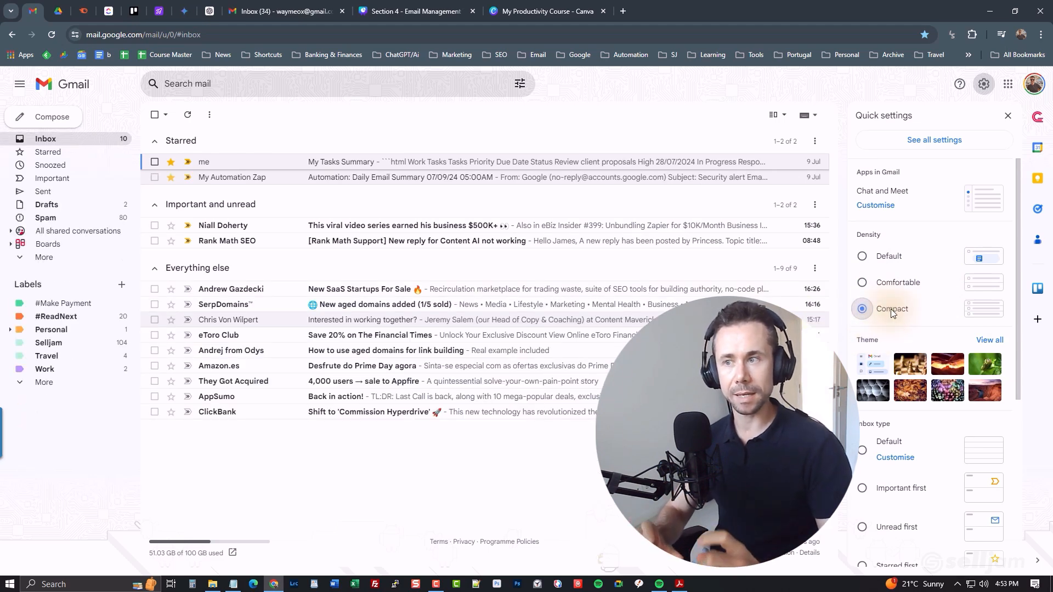
Try the Right of inbox reading pane in the quick settings, and set the reading pane back to No split.
scroll(902, 294, "down", 2)
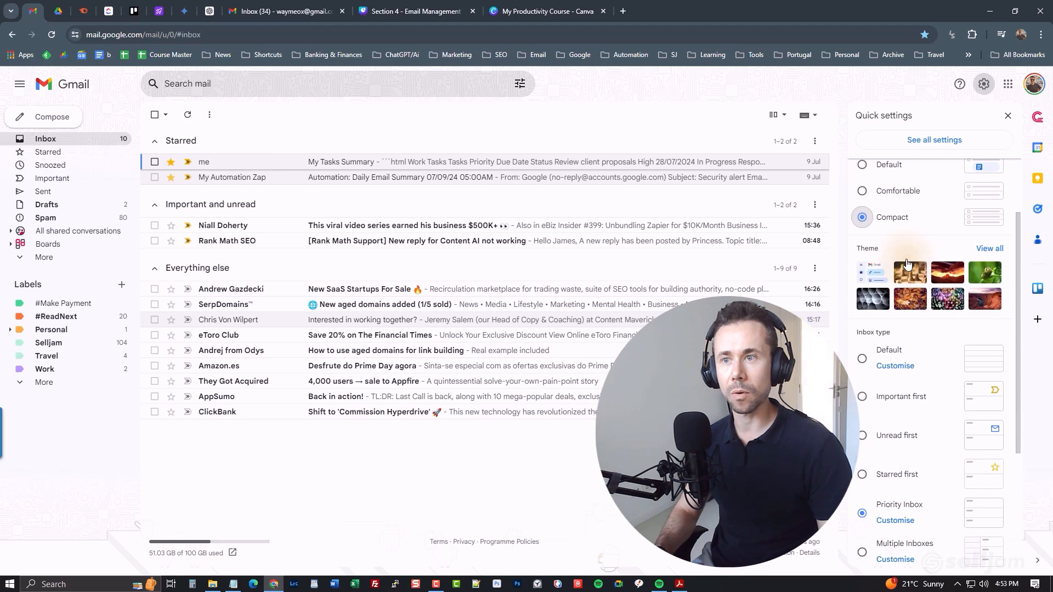
scroll(913, 257, "up", 2)
scroll(946, 297, "down", 2)
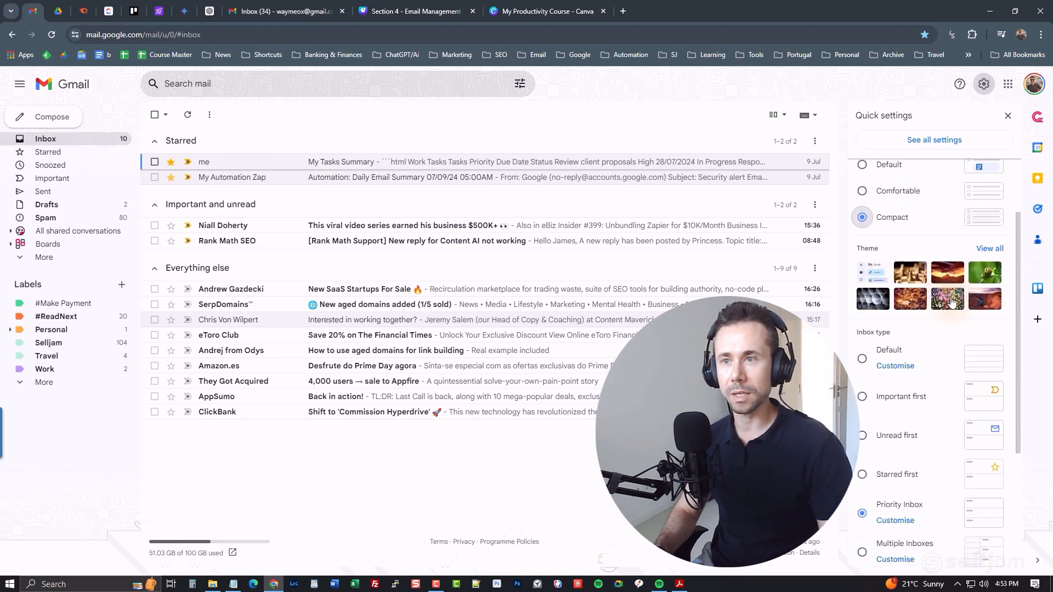
scroll(959, 306, "down", 2)
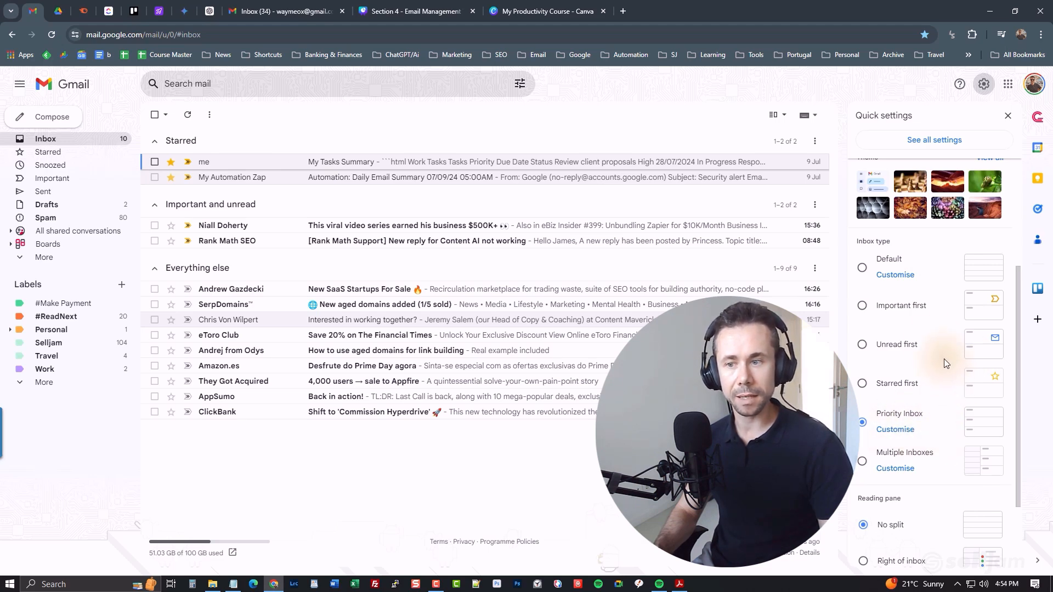
scroll(943, 358, "down", 2)
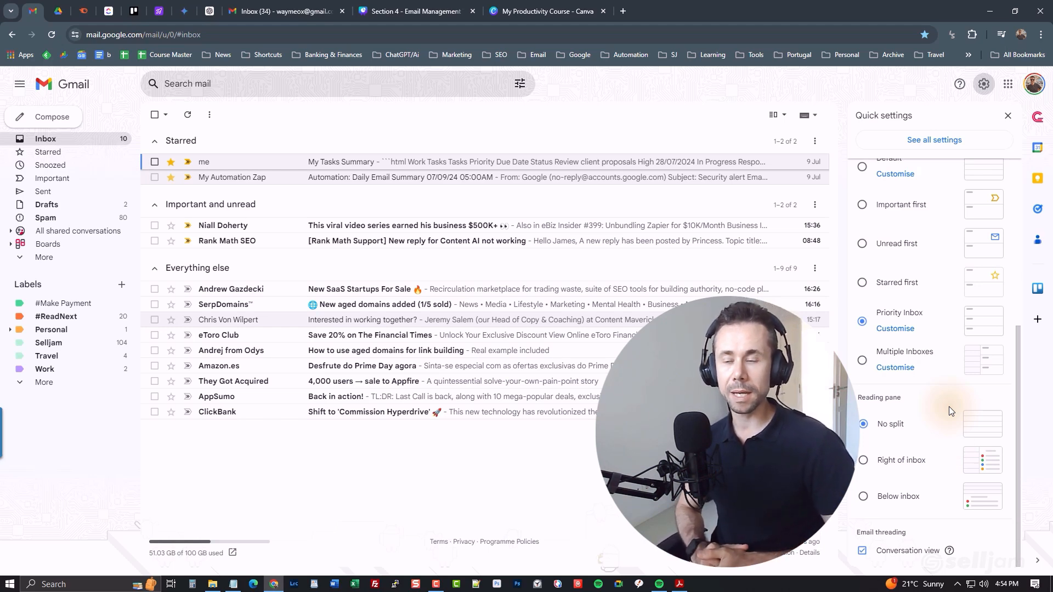
left_click(905, 467)
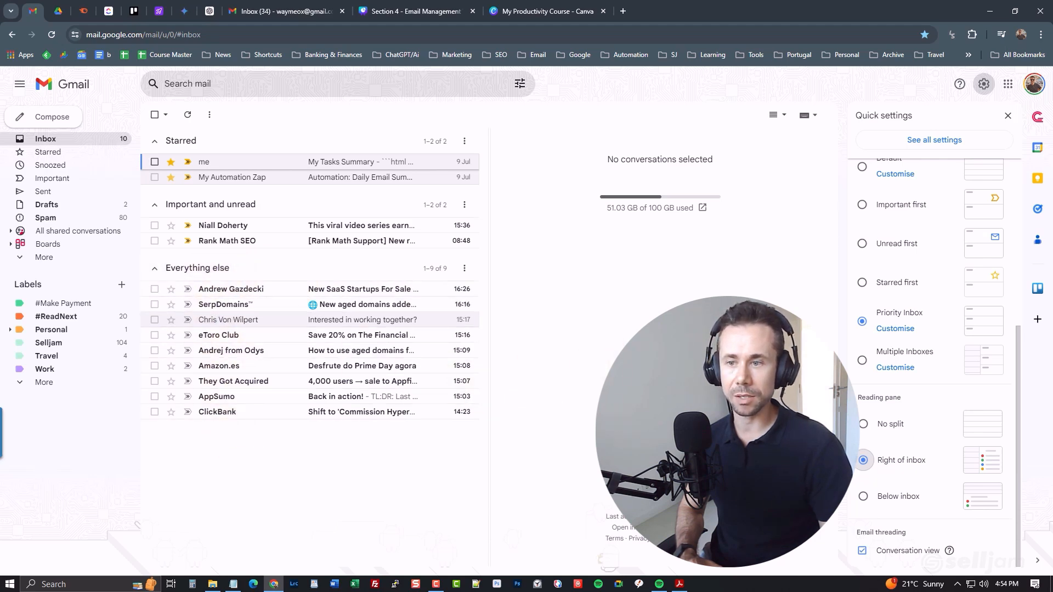
left_click(863, 425)
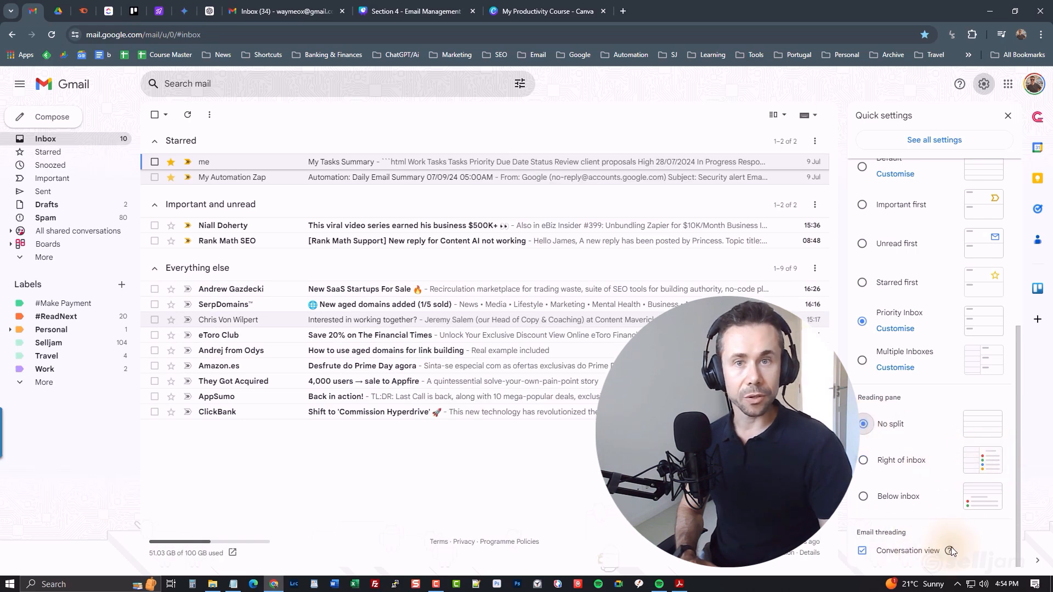
Check the Conversation view option under email threading and open the full settings page.
mouse_move(949, 550)
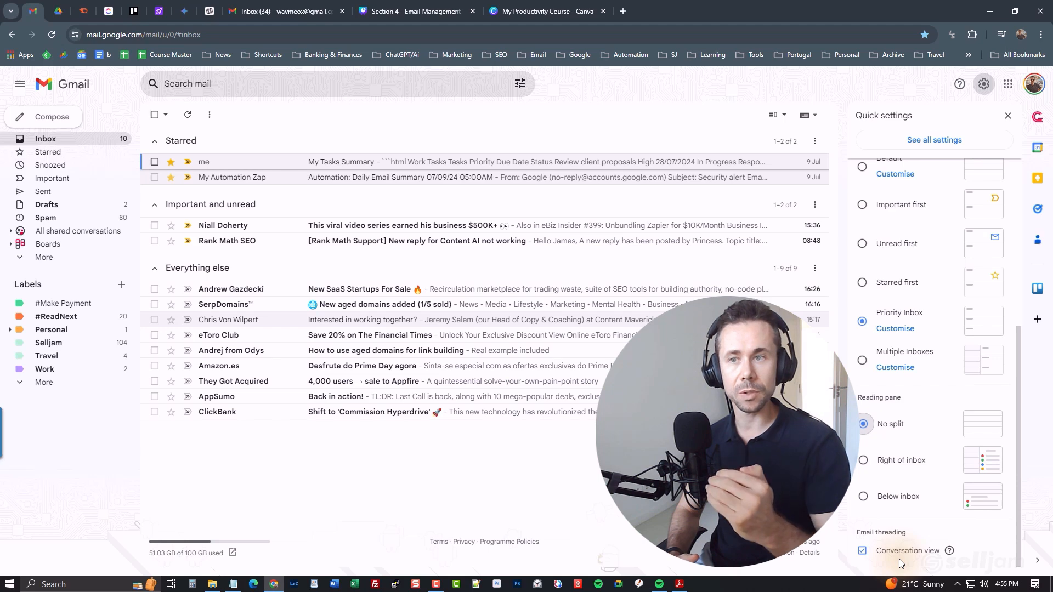
scroll(927, 438, "up", 1)
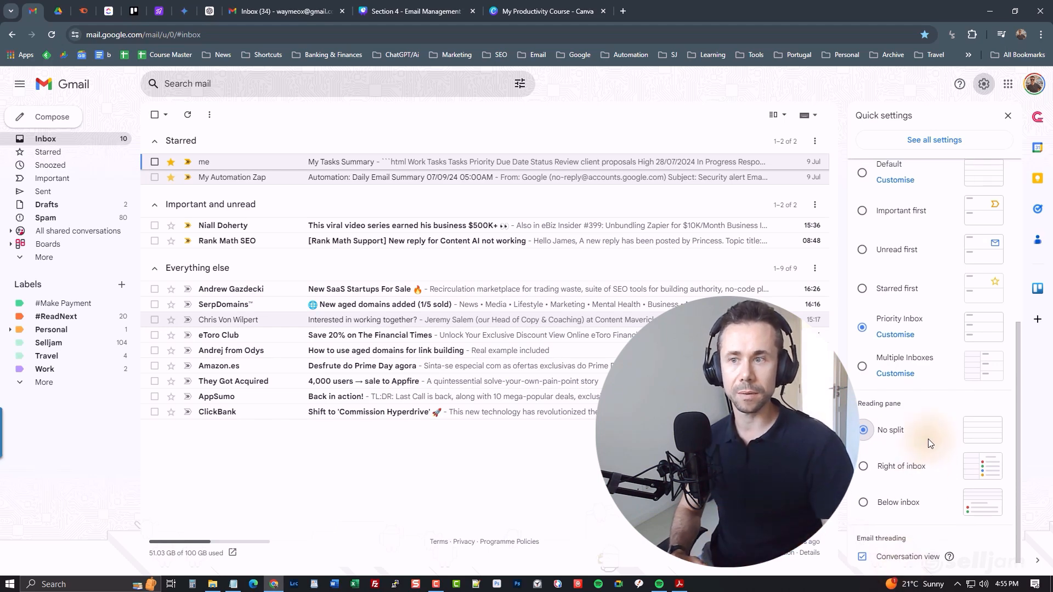
scroll(928, 439, "up", 5)
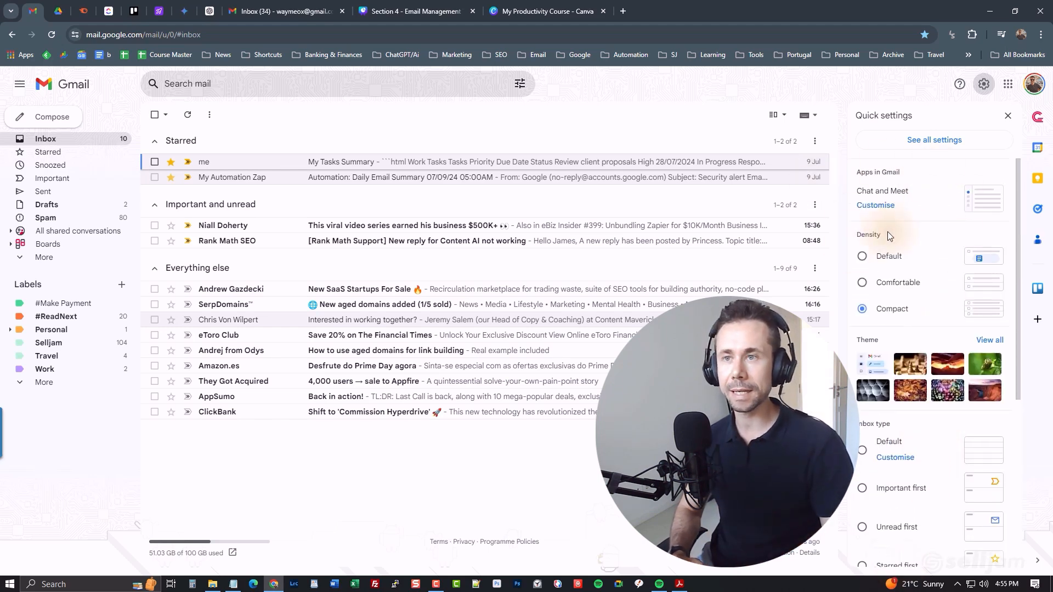
left_click(937, 139)
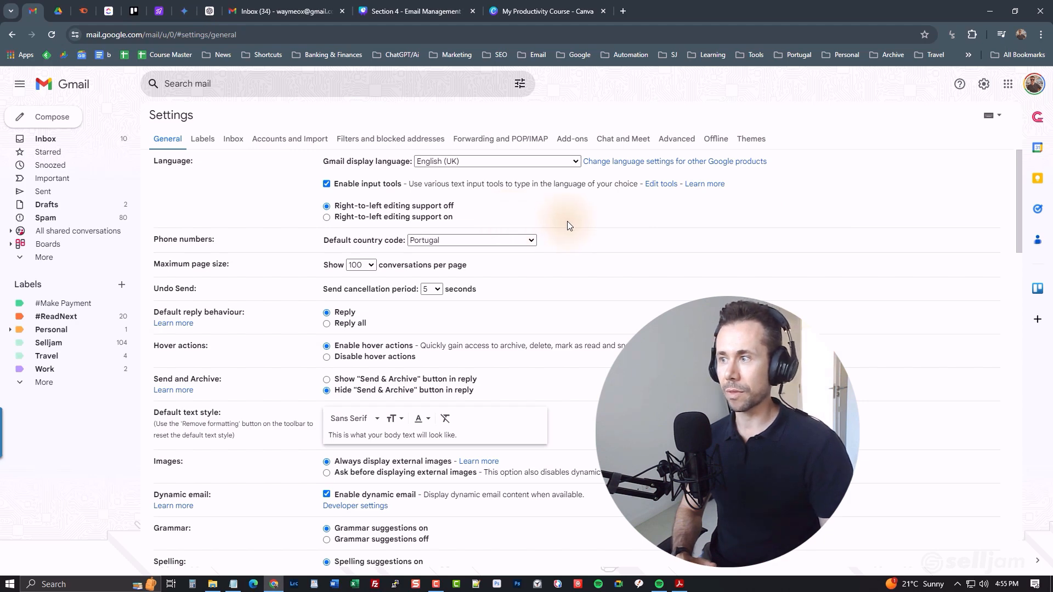
View the available send cancellation periods for Undo Send without changing the selection.
left_click_drag(1018, 209, 1020, 223)
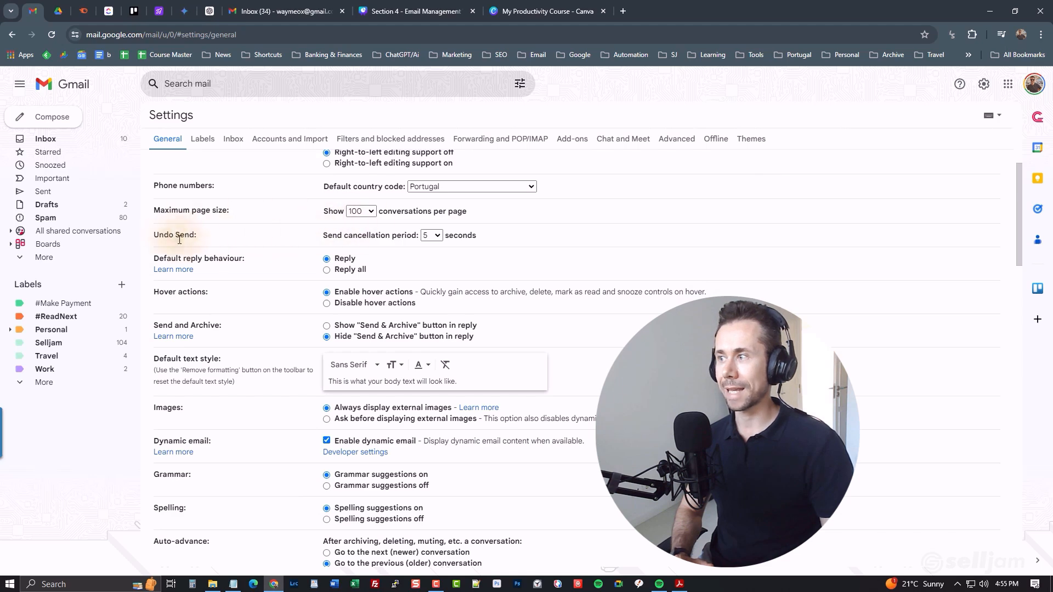
left_click(437, 236)
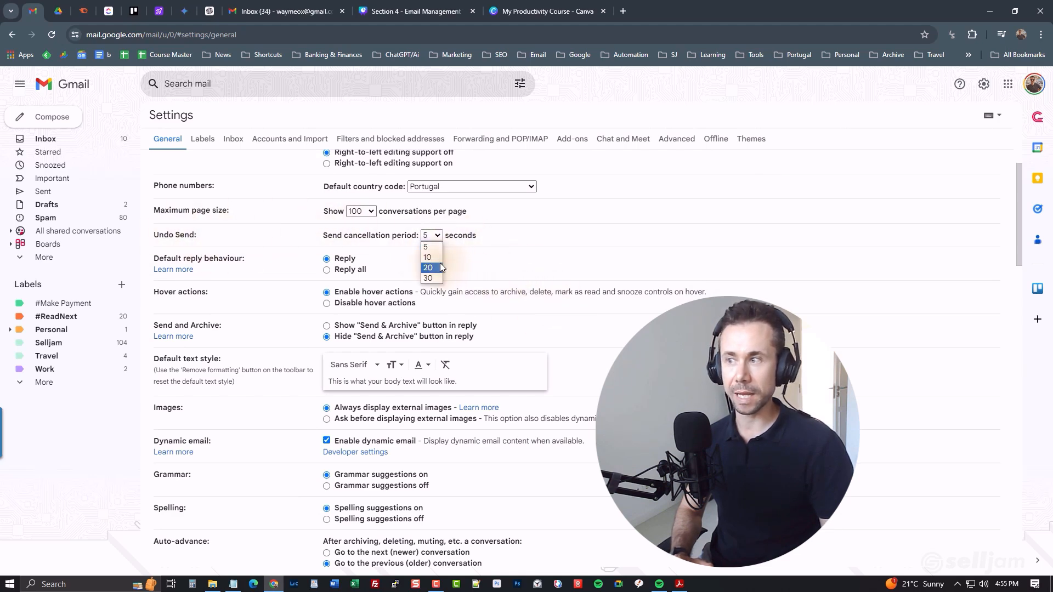
left_click(543, 219)
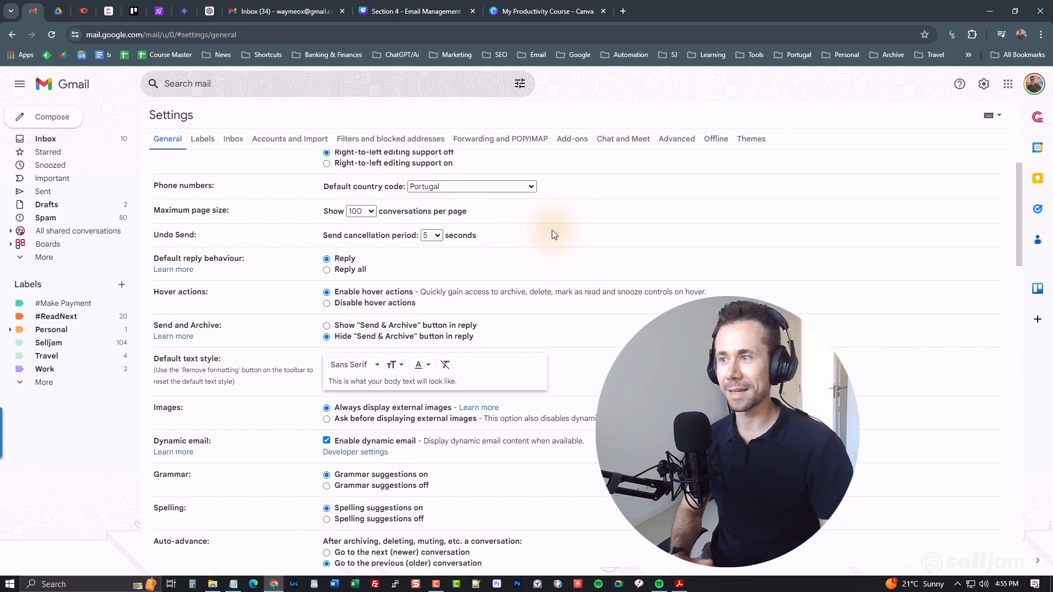
Review the general settings from hover actions and default text style through auto-advance to Smart Compose.
scroll(602, 269, "up", 1)
scroll(590, 258, "down", 3)
scroll(600, 262, "up", 2)
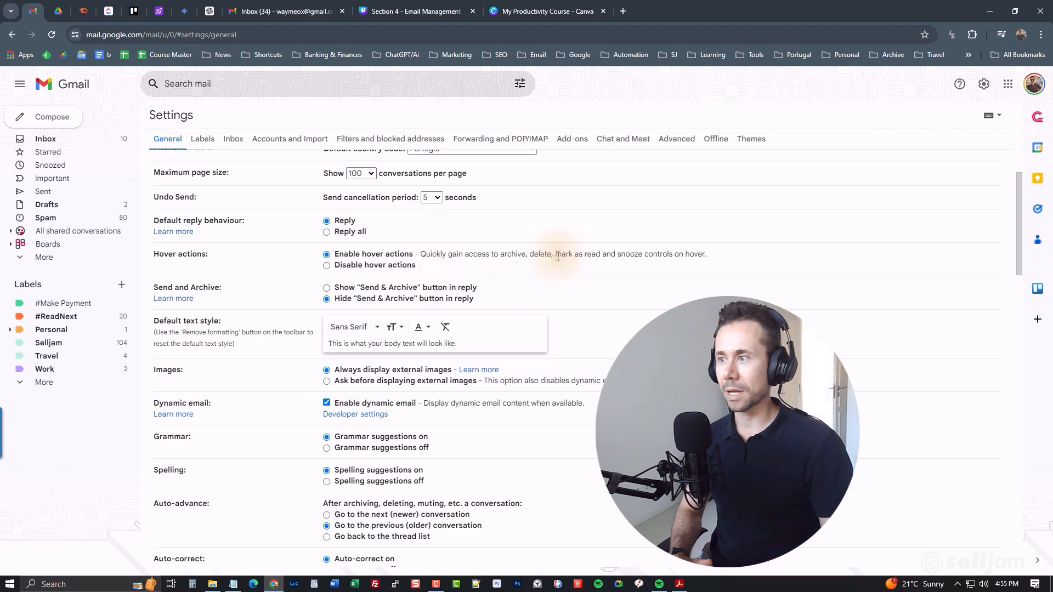
scroll(1018, 219, "down", 1)
scroll(1020, 220, "up", 1)
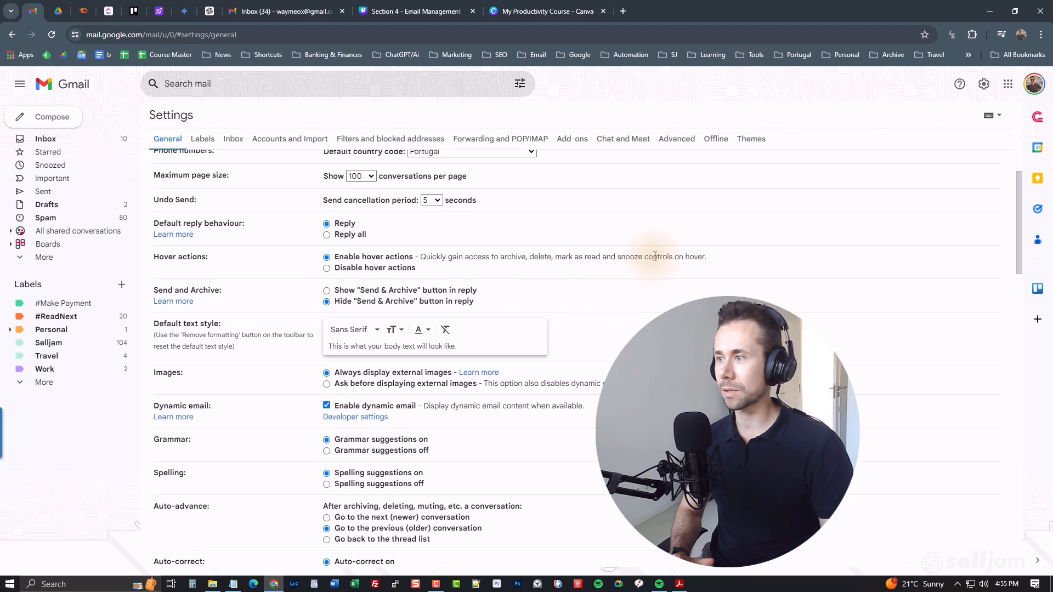
scroll(494, 247, "down", 2)
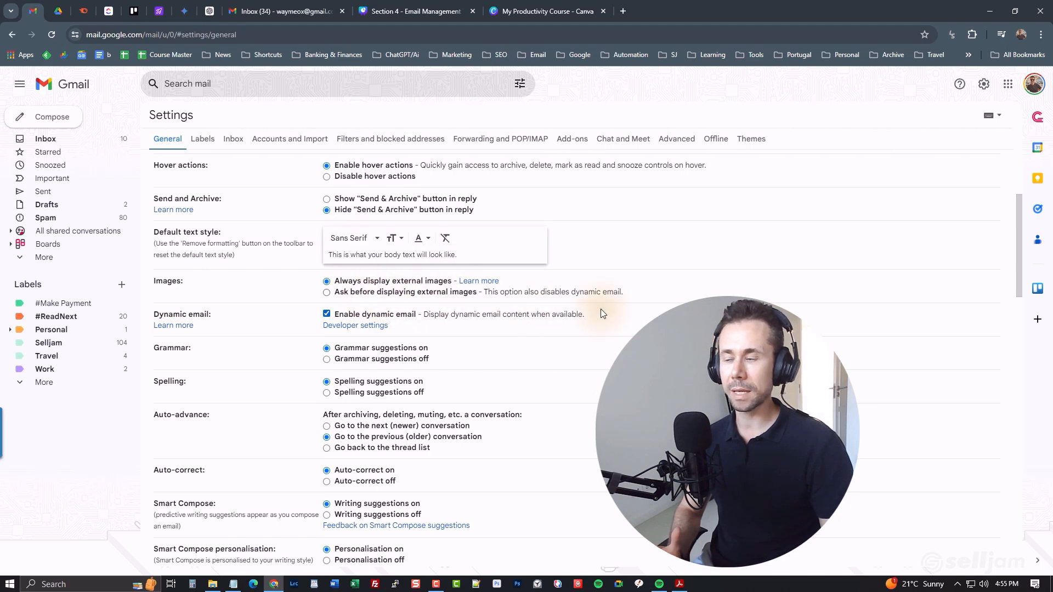
scroll(665, 277, "down", 2)
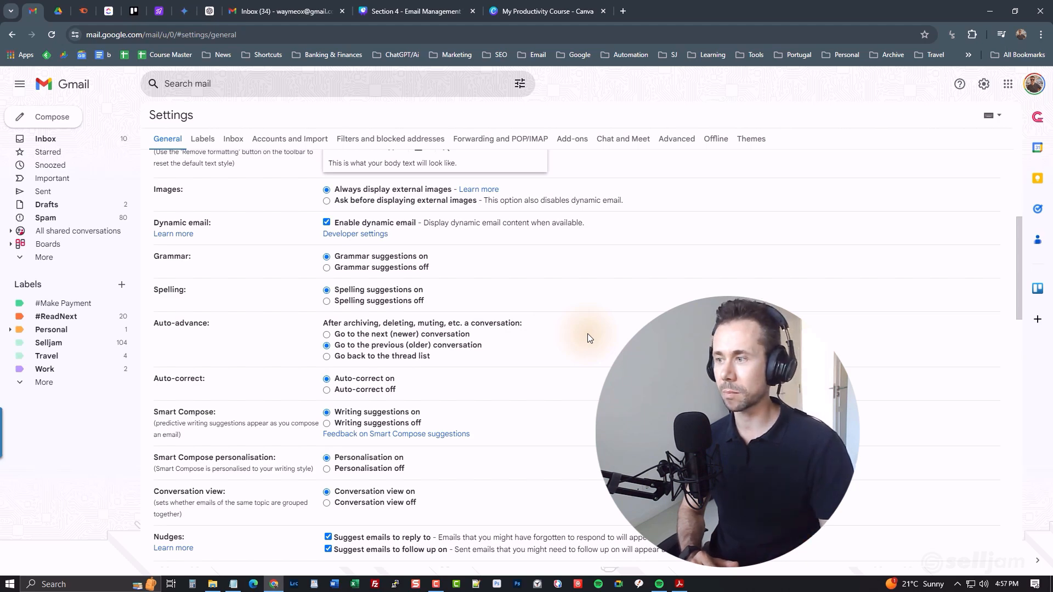
scroll(596, 324, "down", 2)
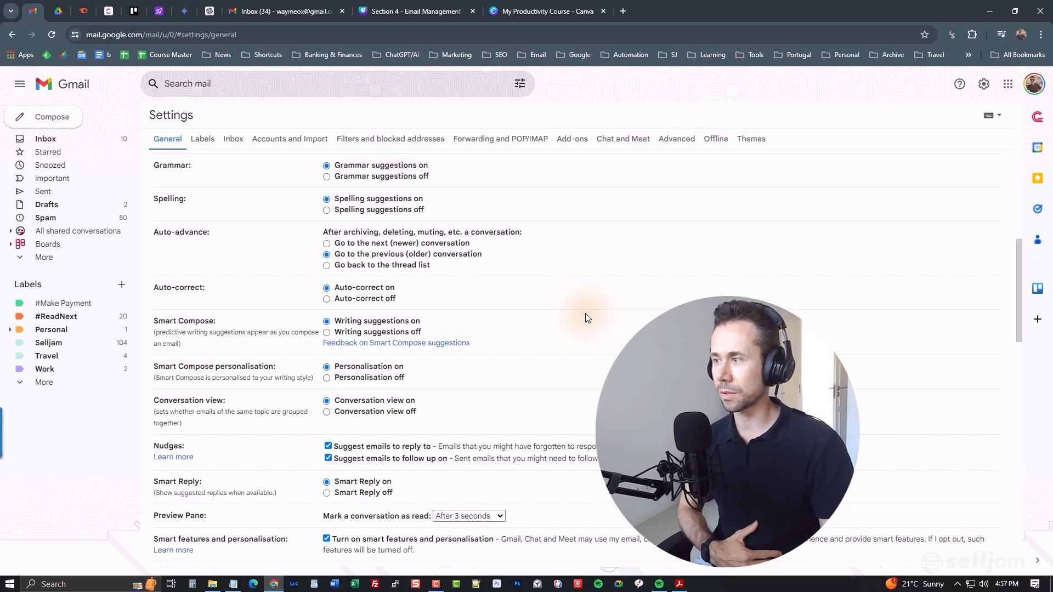
scroll(585, 316, "down", 2)
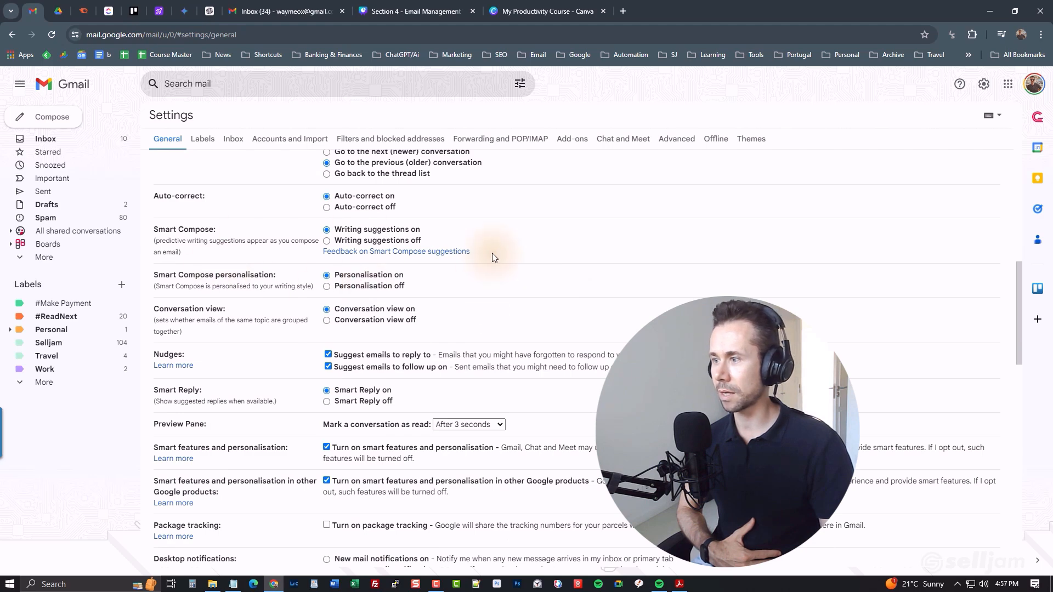
Turn on package tracking in the general settings.
scroll(493, 257, "down", 2)
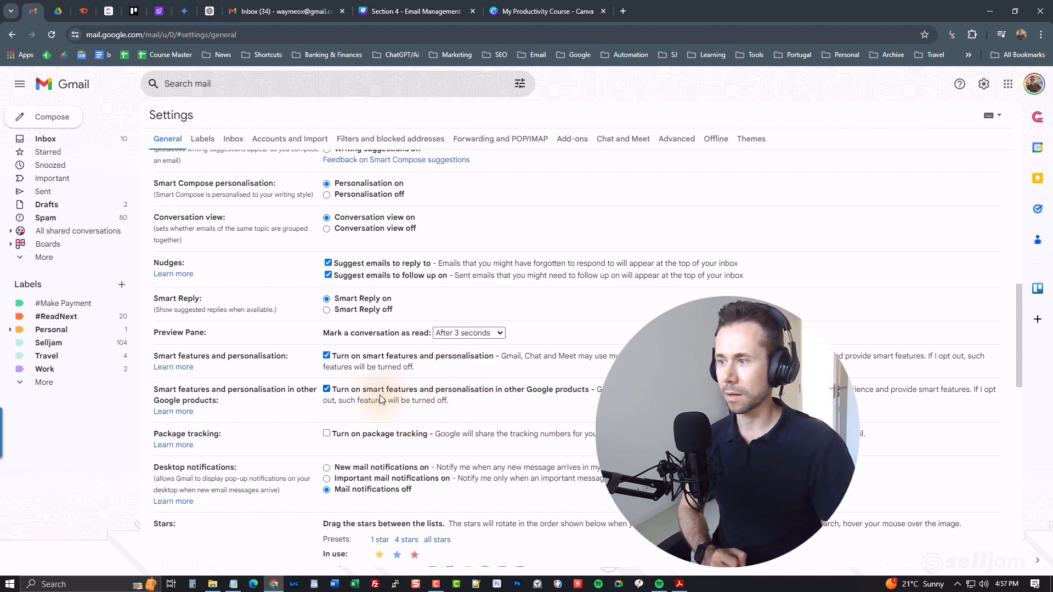
scroll(535, 393, "down", 2)
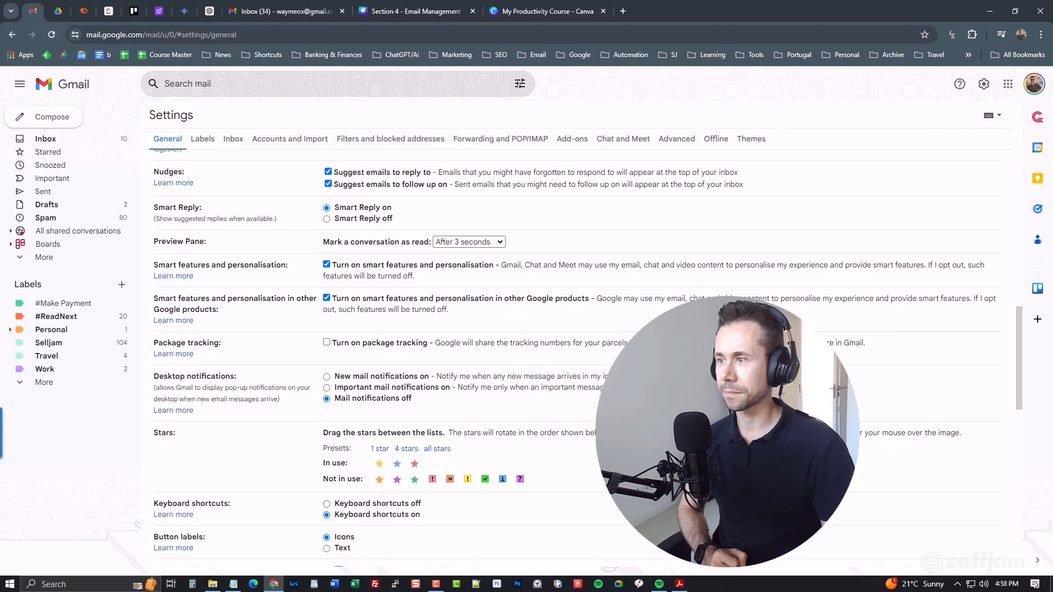
left_click(327, 342)
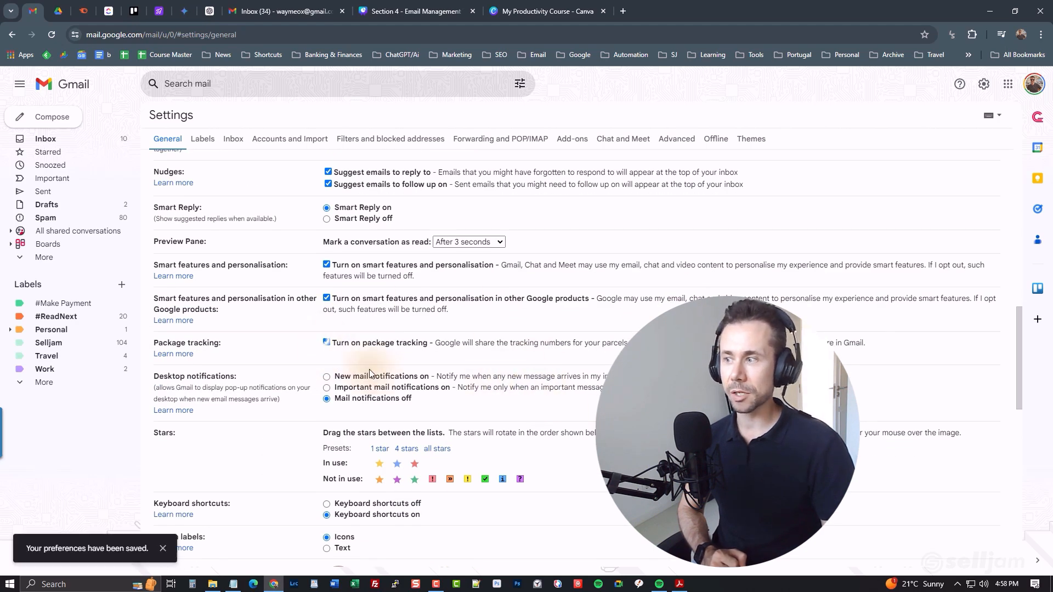
Examine the desktop notifications, stars, keyboard shortcuts and button label options in the general settings.
scroll(523, 362, "down", 2)
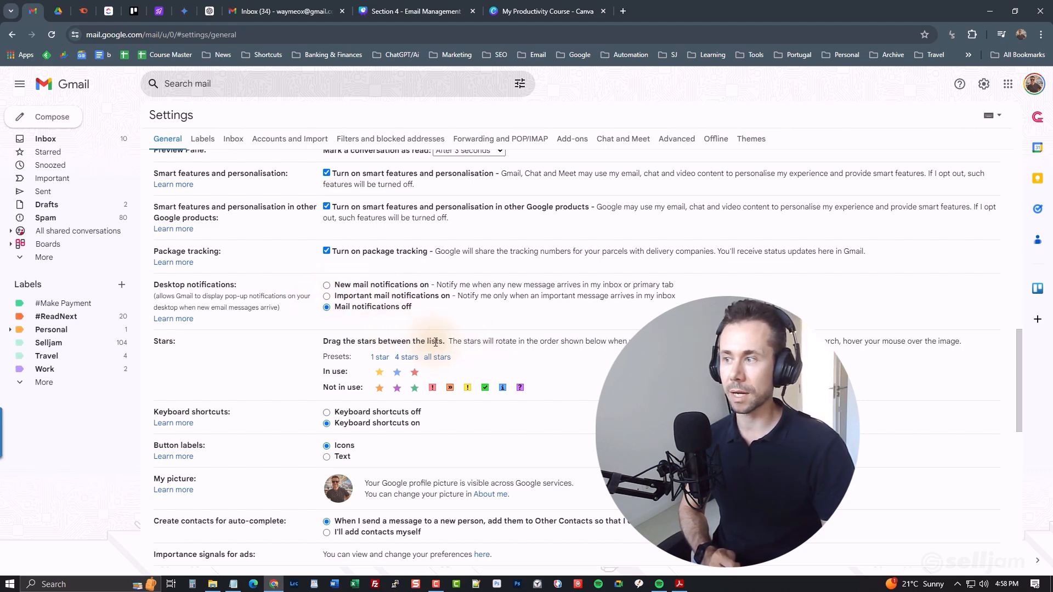
scroll(535, 370, "down", 3)
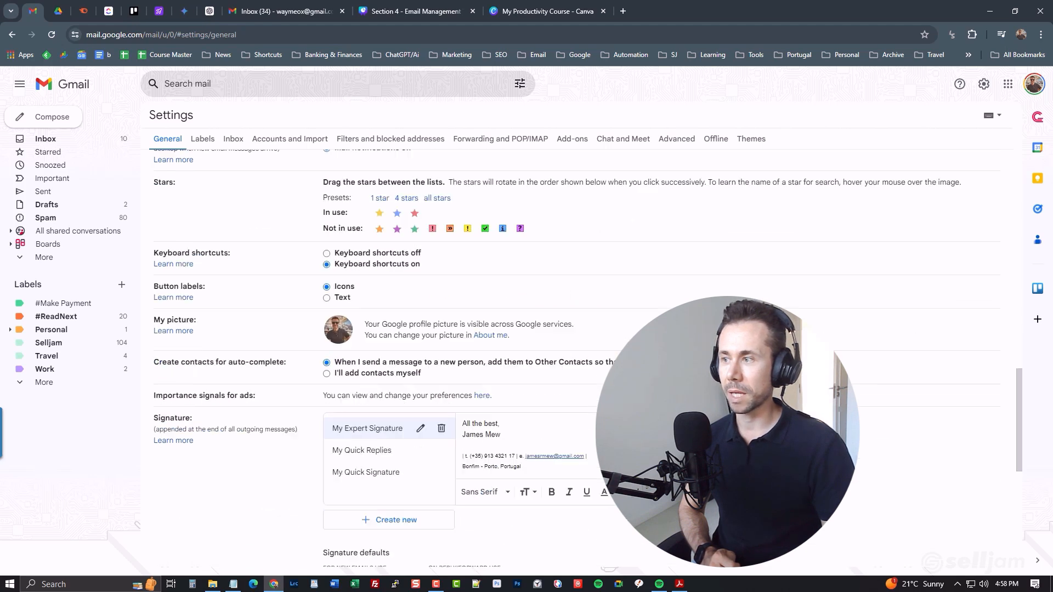
scroll(535, 370, "up", 3)
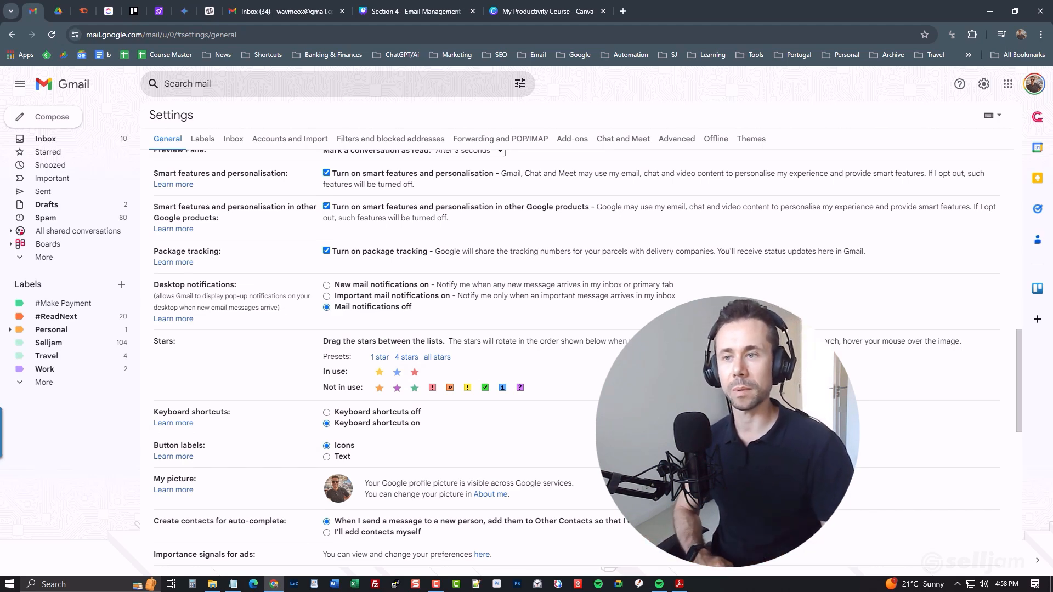
scroll(1024, 366, "down", 1)
scroll(1023, 366, "up", 1)
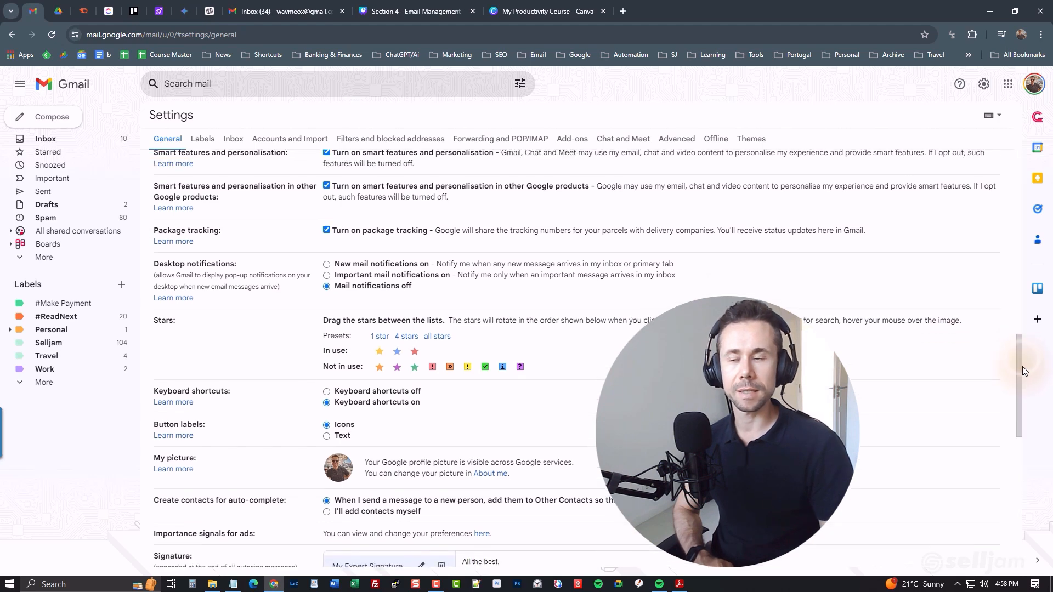
scroll(586, 404, "up", 2)
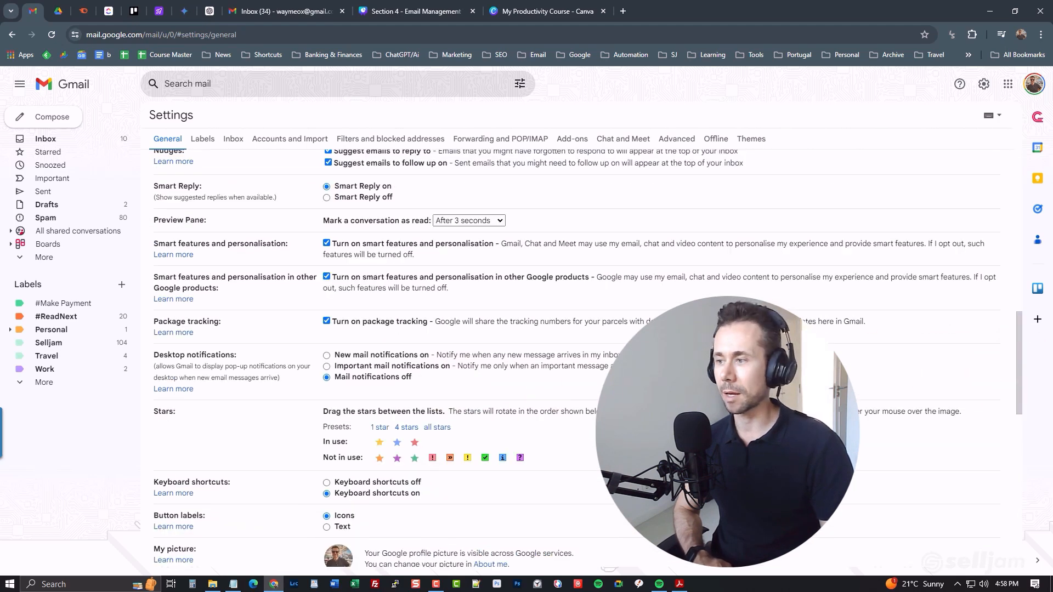
scroll(585, 404, "down", 2)
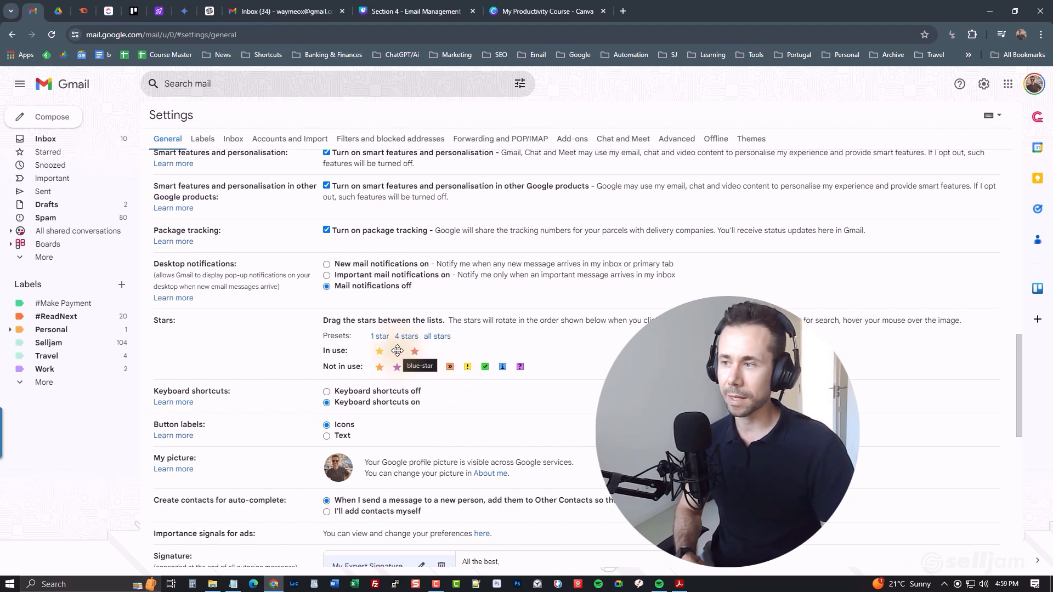
left_click_drag(396, 351, 406, 348)
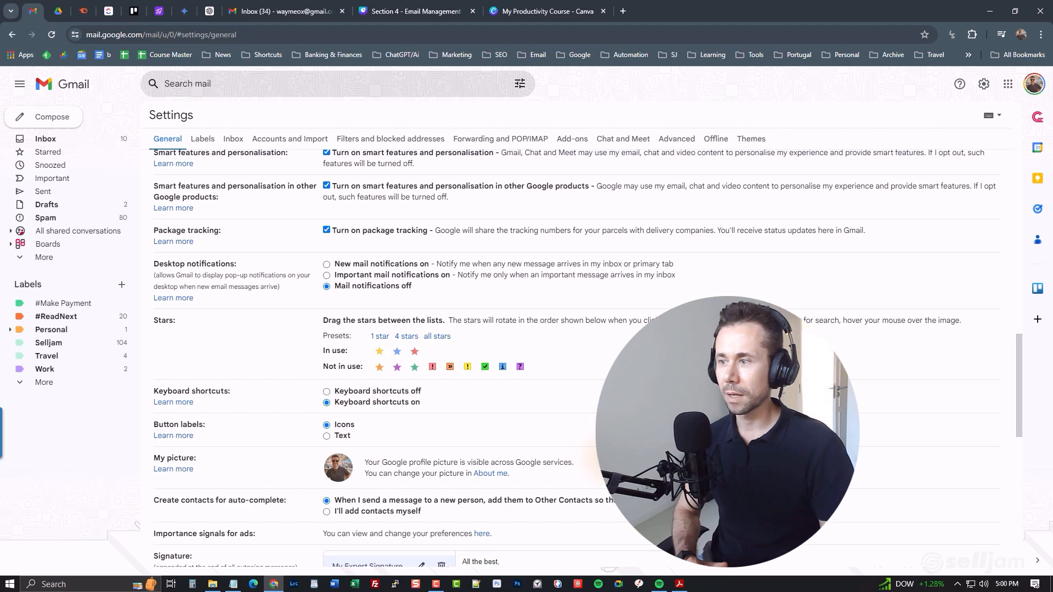
left_click_drag(421, 402, 338, 402)
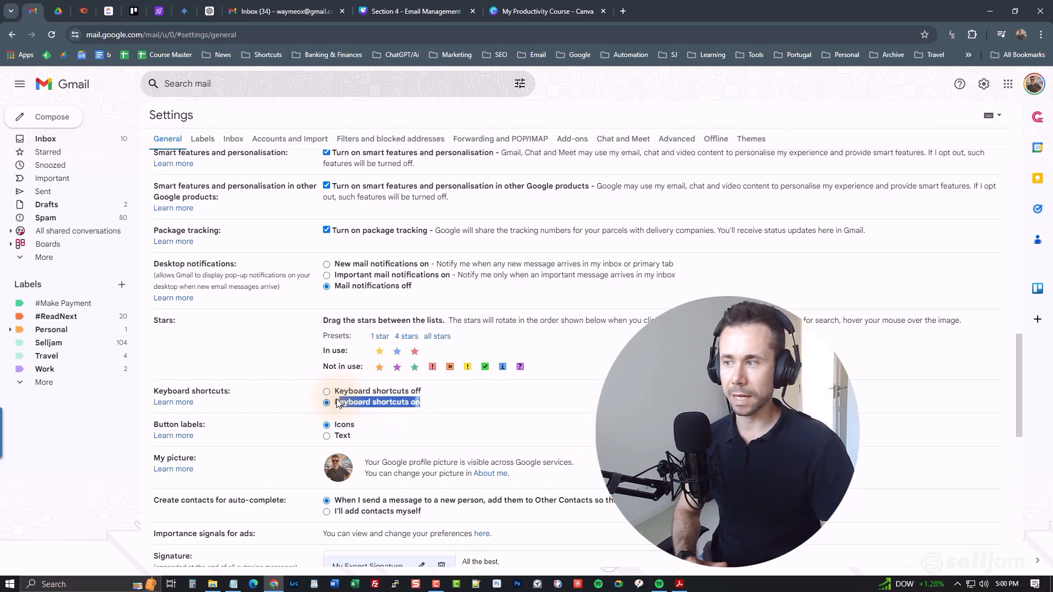
scroll(484, 387, "down", 3)
left_click(554, 337)
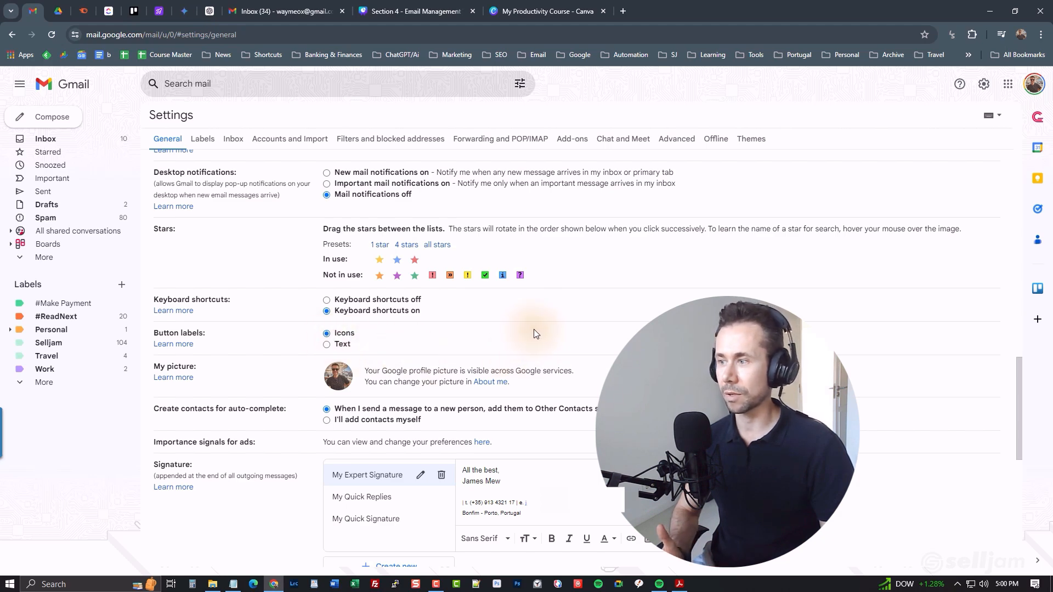
Review the general settings from contact auto-complete and signatures through personal level indicators and snippets to the out-of-office autoreply.
scroll(554, 336, "down", 2)
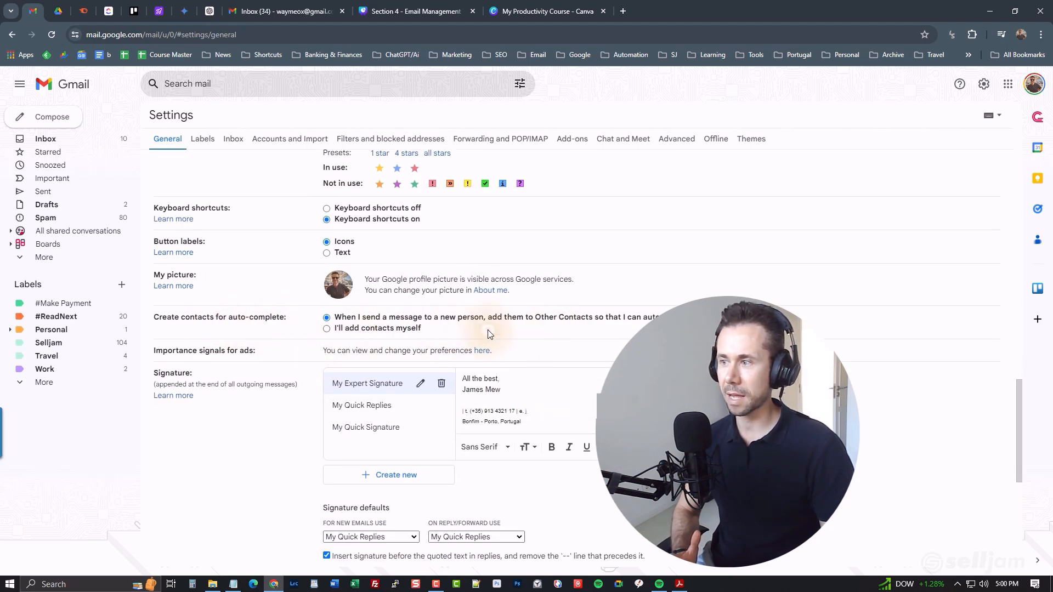
scroll(539, 343, "down", 2)
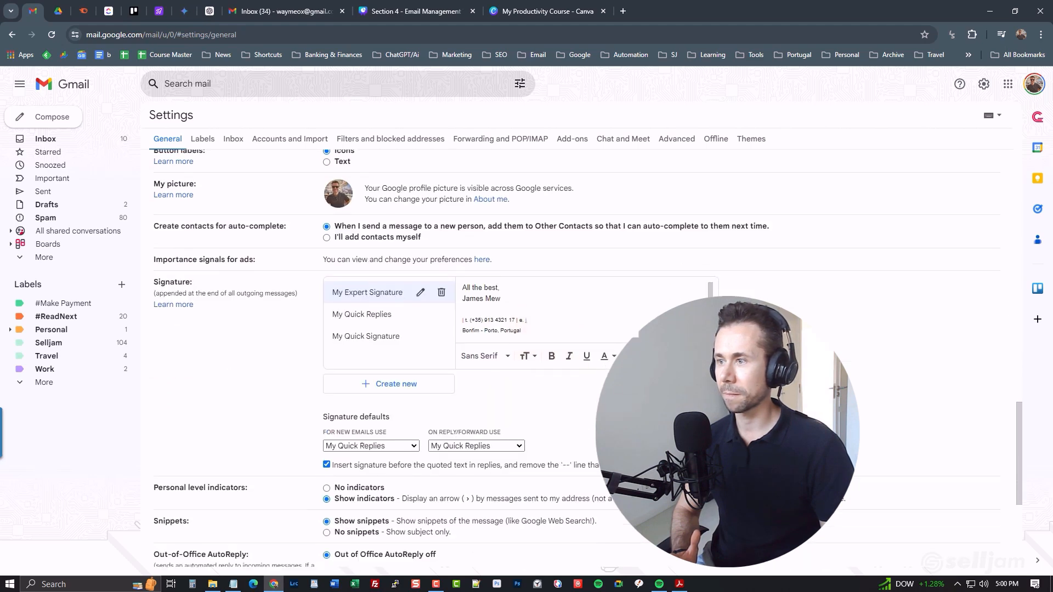
scroll(540, 341, "down", 2)
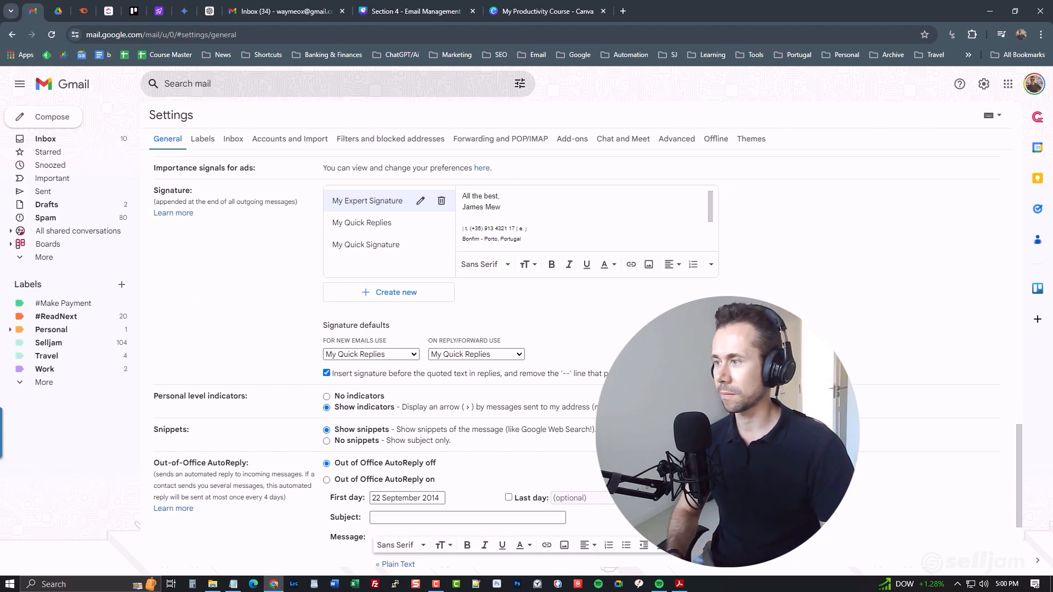
scroll(540, 341, "down", 2)
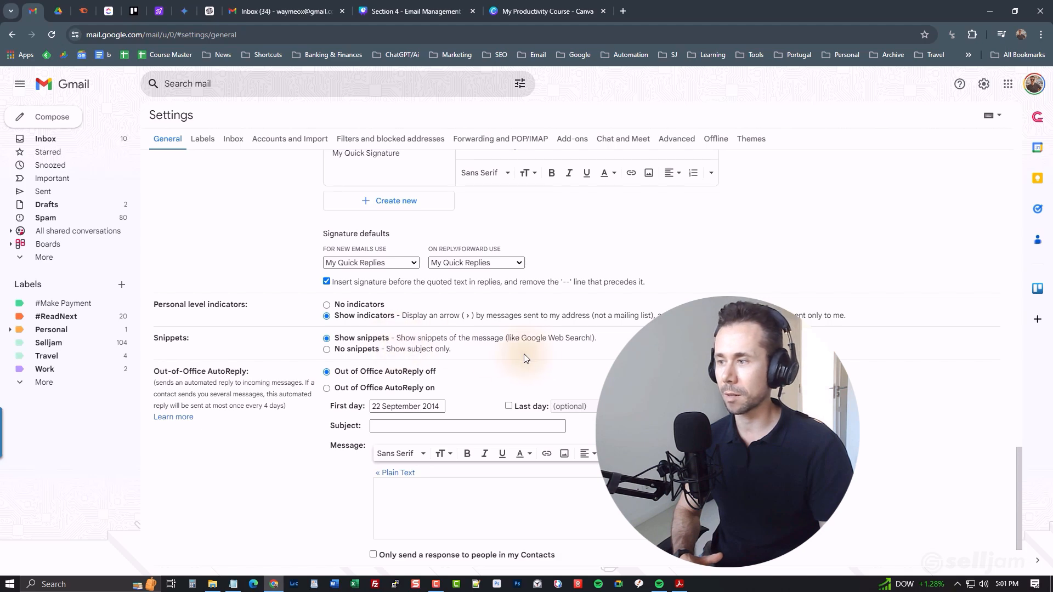
scroll(610, 342, "down", 2)
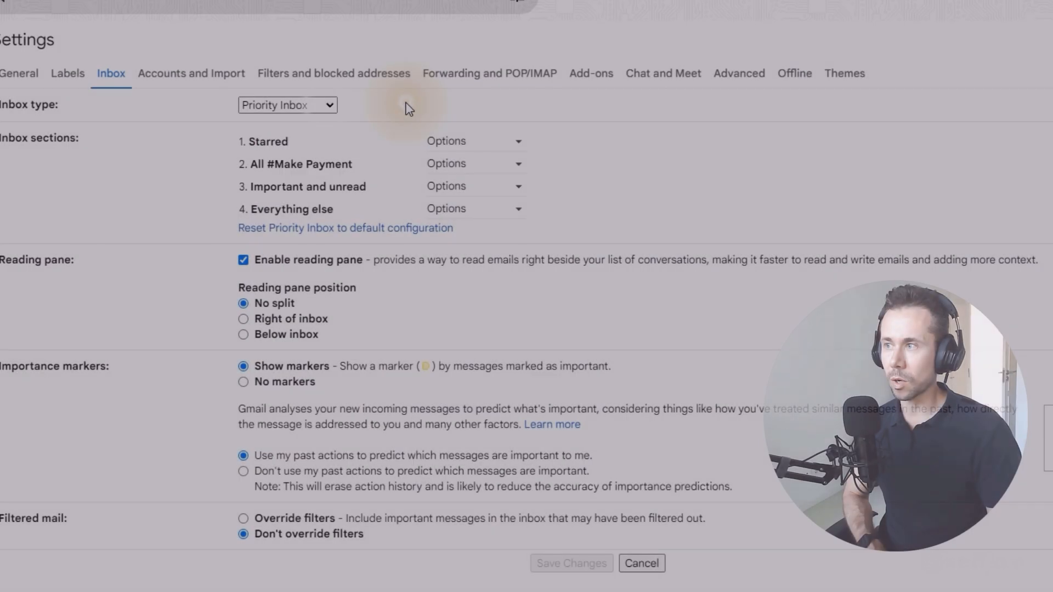
Choose Priority Inbox as the inbox type and Starred as the content of the first inbox section.
left_click(325, 104)
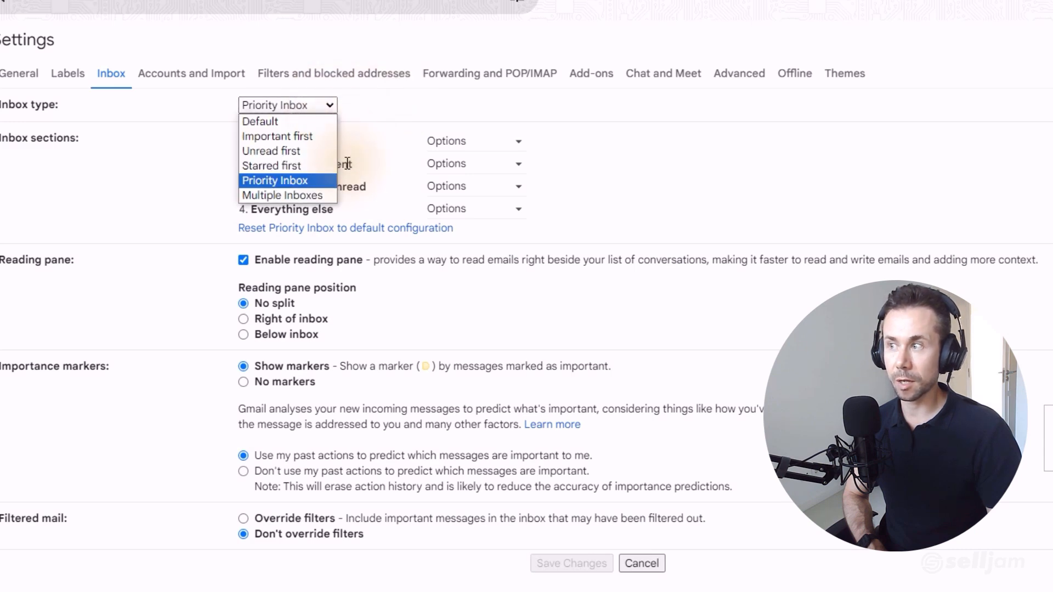
left_click(321, 180)
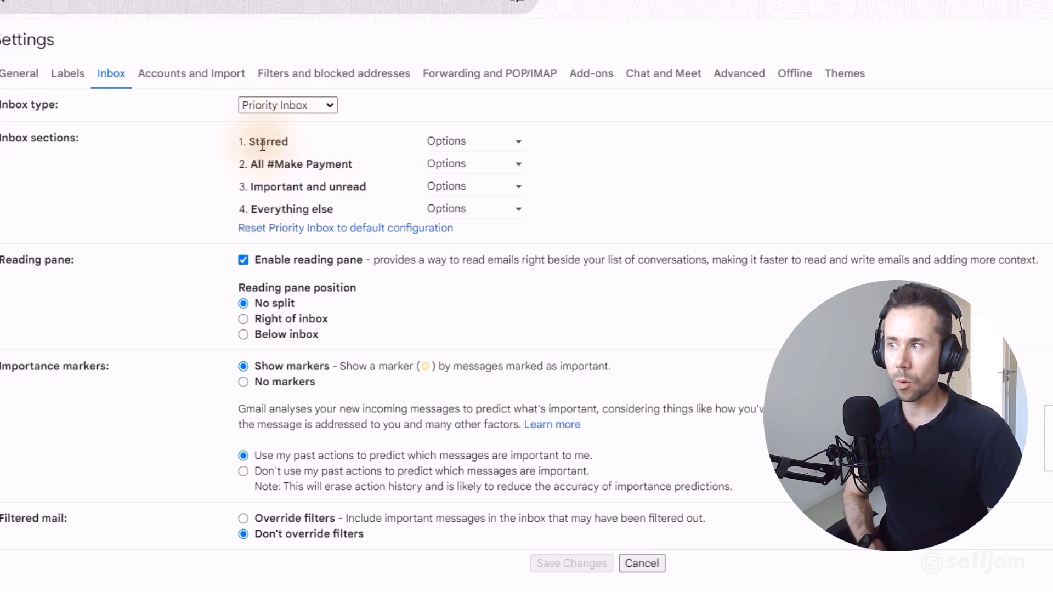
left_click(467, 144)
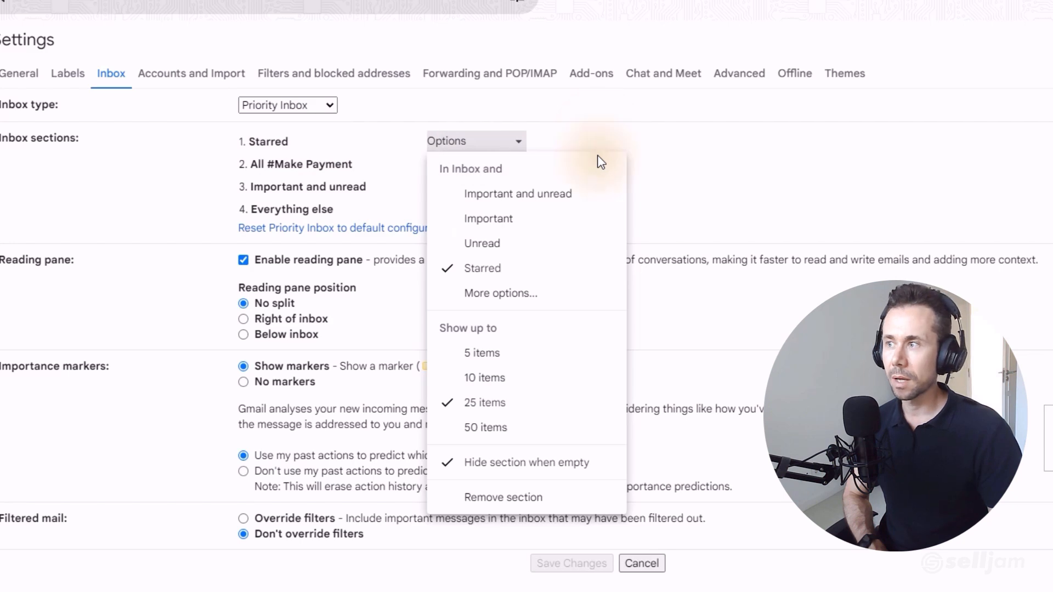
left_click(513, 269)
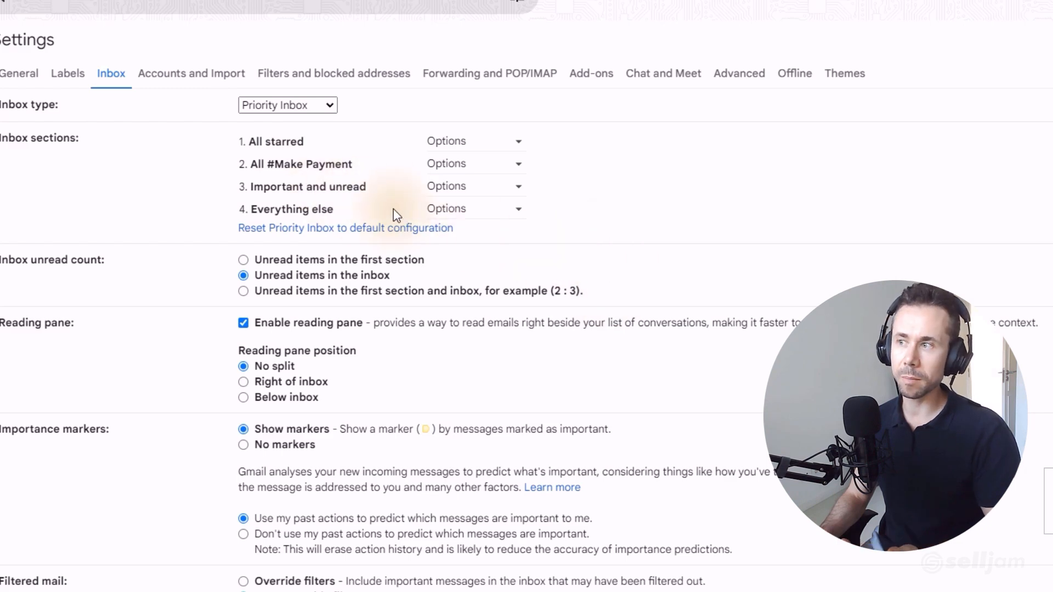
View the available options for the Important and unread section and the Everything else section without changing them.
left_click(512, 187)
left_click(705, 183)
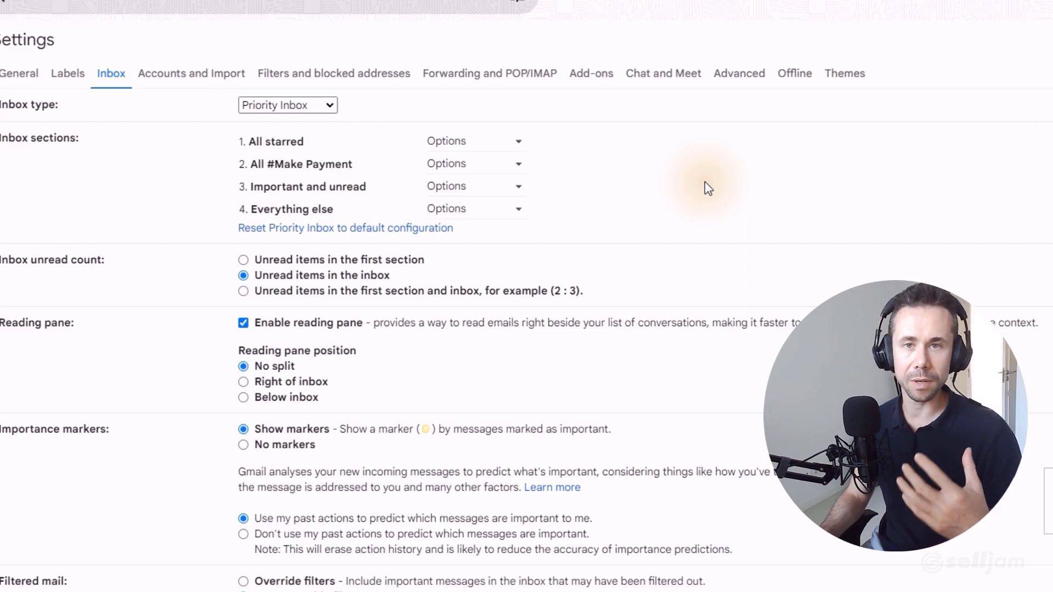
left_click(483, 213)
left_click(646, 197)
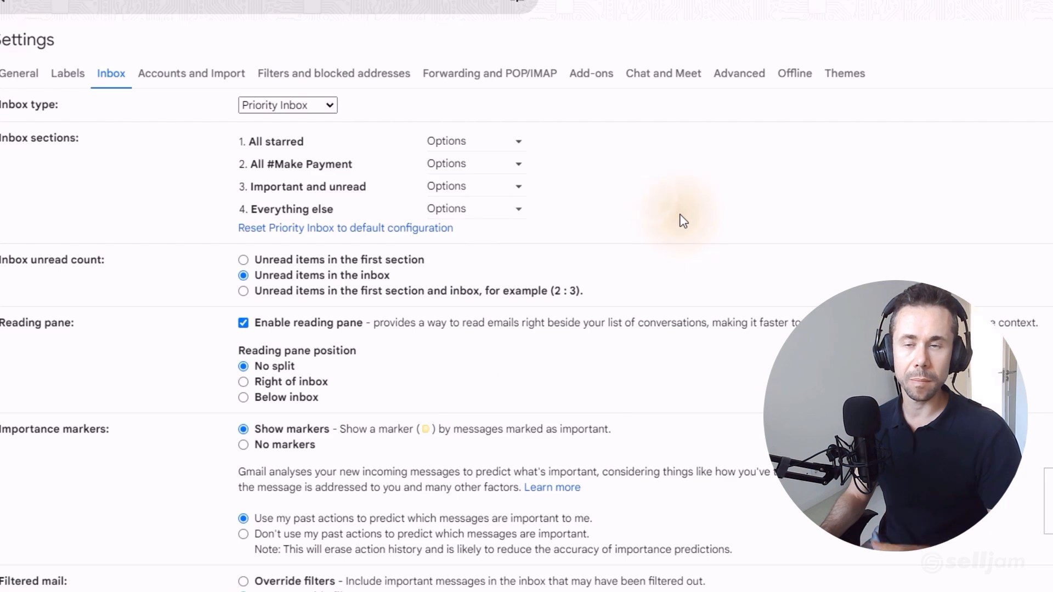
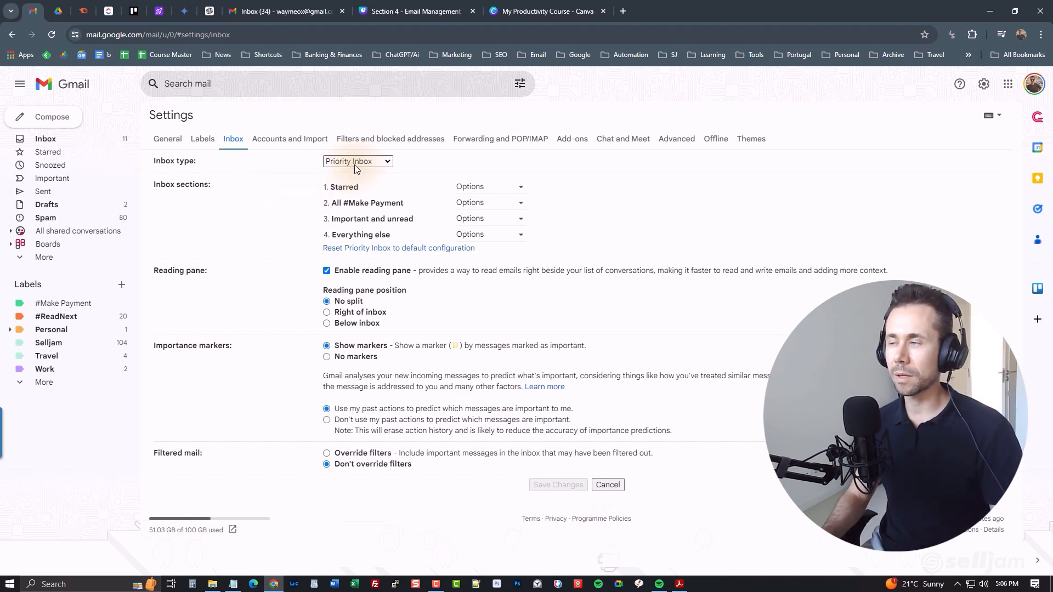
Look through the existing filters and blocked addresses, and start creating a new filter.
left_click(387, 140)
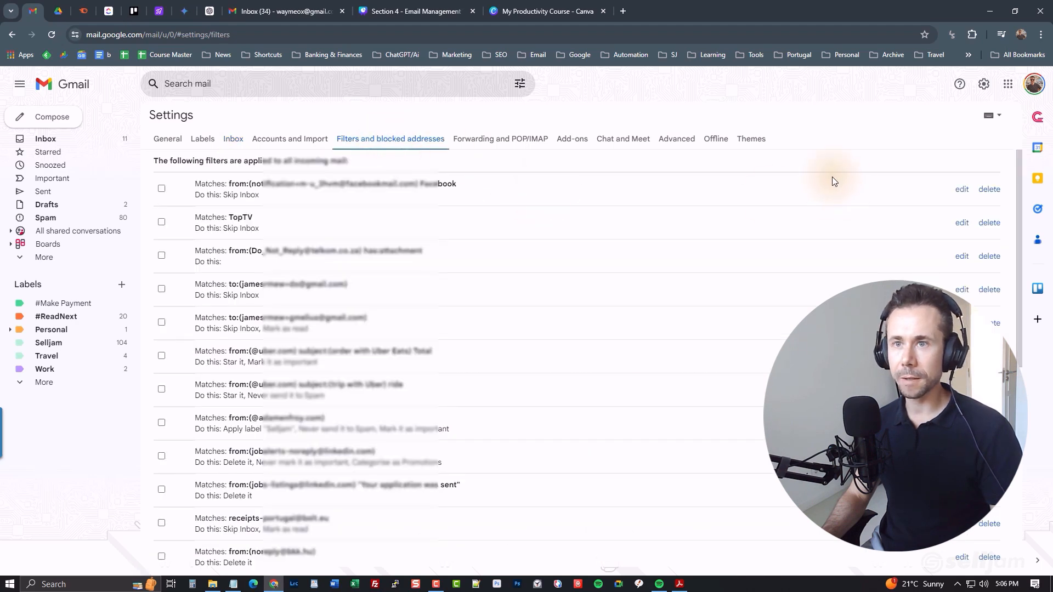
left_click_drag(1018, 181, 1023, 382)
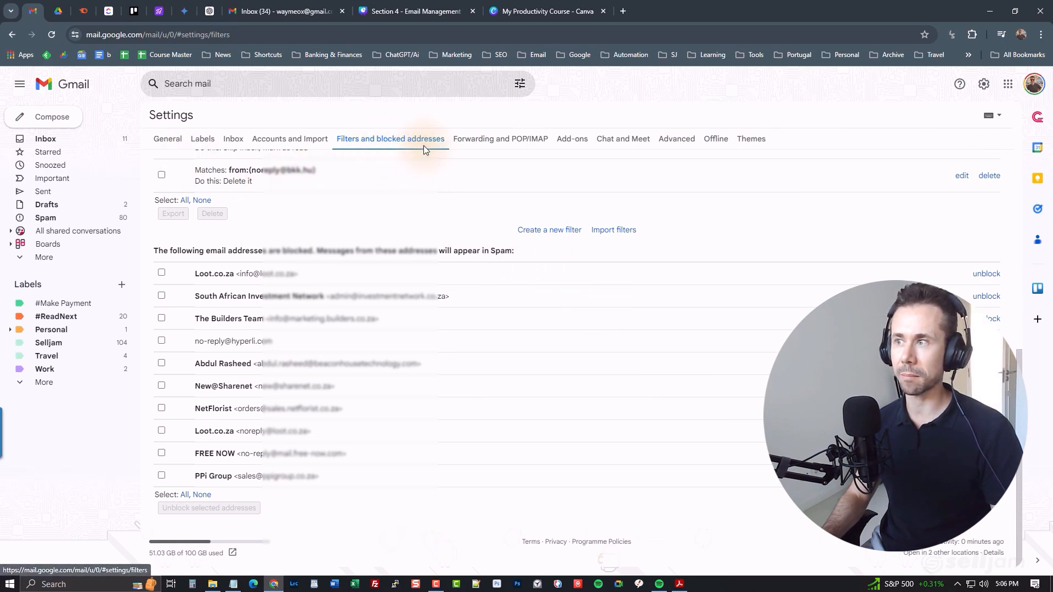
left_click(548, 231)
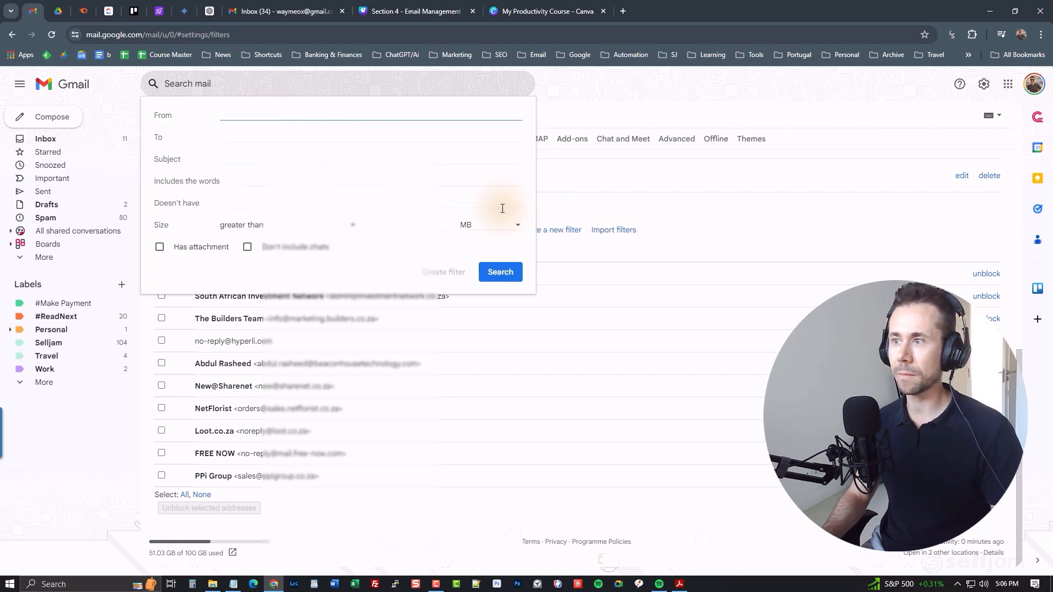
left_click(514, 83)
left_click(515, 87)
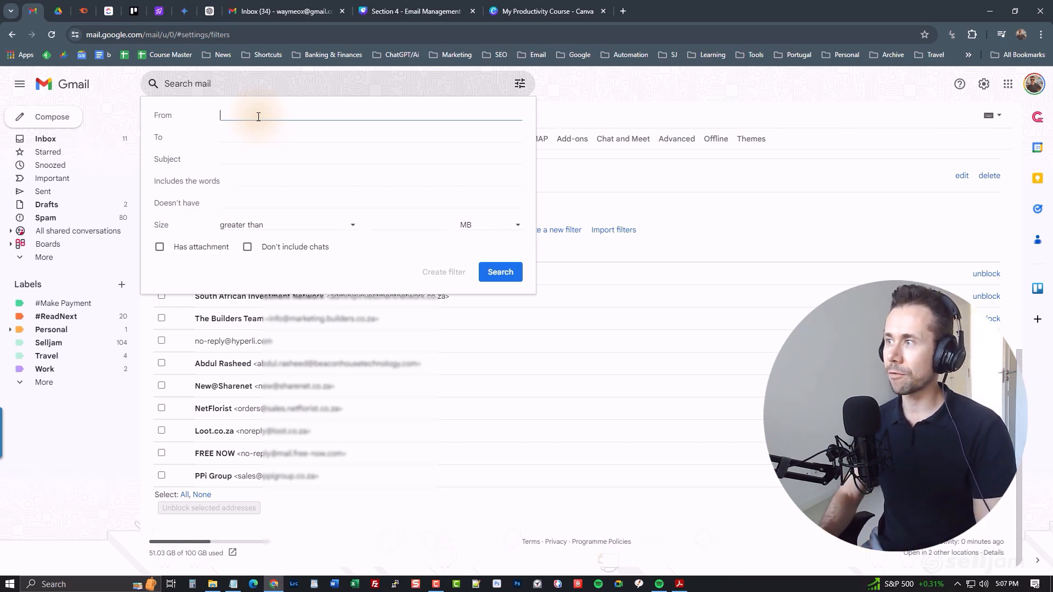
Set the filter's sender to the Yes Partner contact's e-mail by looking up "yes" and accepting the first suggestion.
left_click(258, 117)
left_click(258, 117)
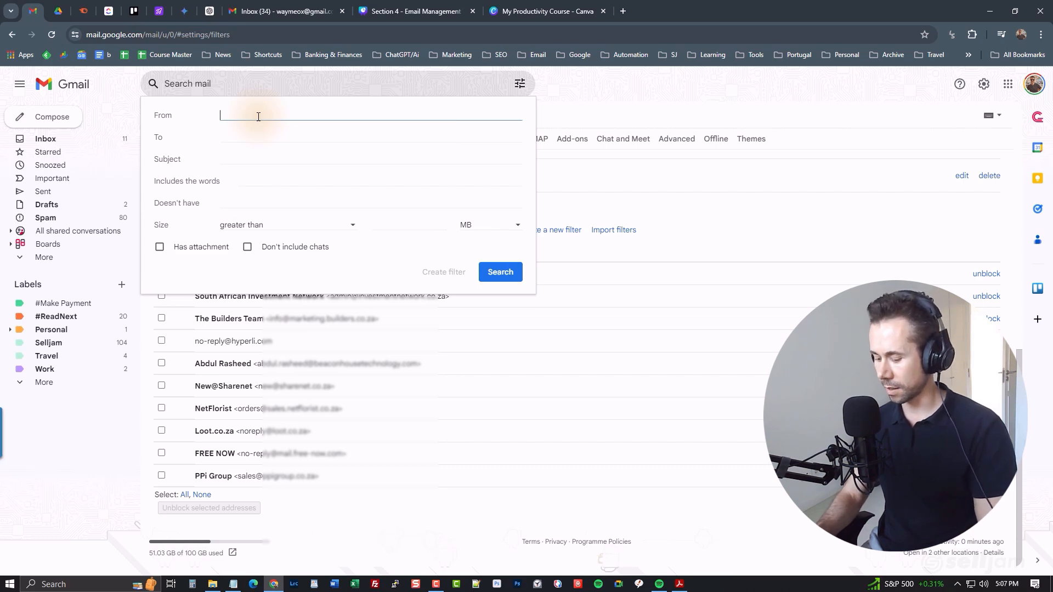
type("yes")
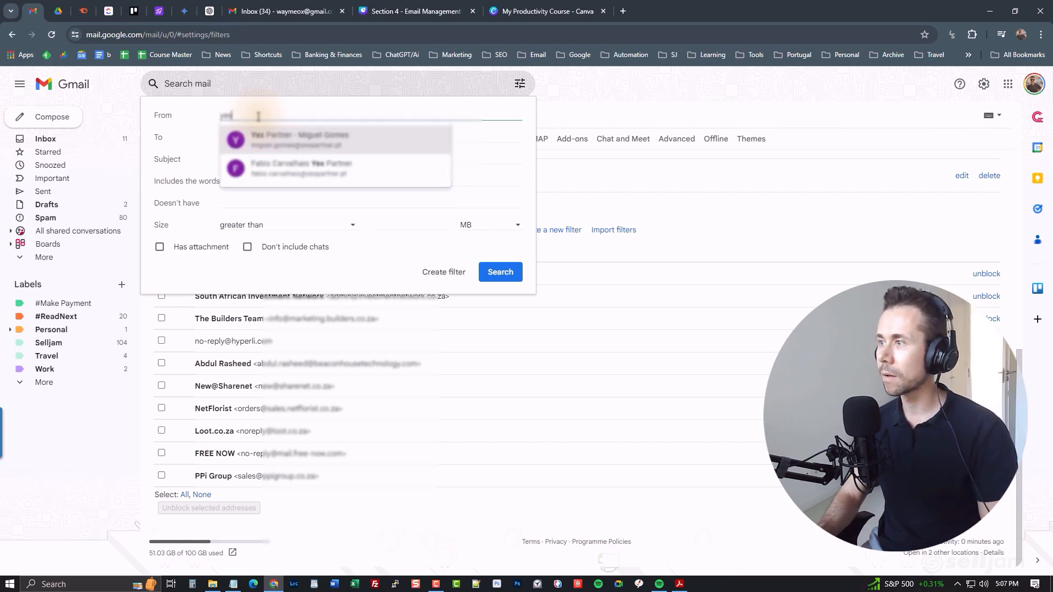
key("Return")
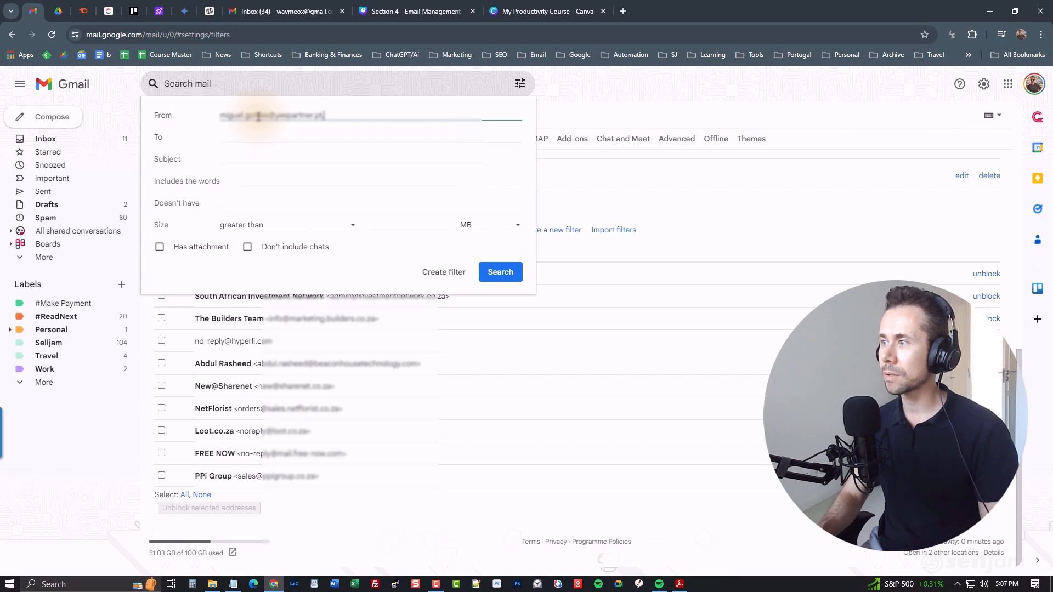
Make the filter match messages that include the words "payment OR vat OR invoice".
key("Tab")
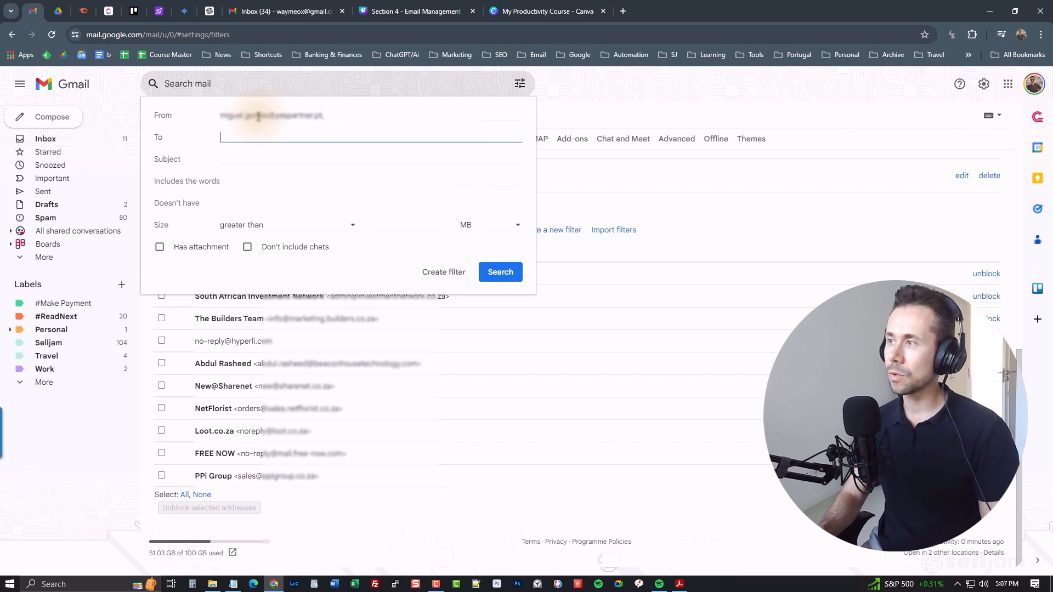
key("Tab")
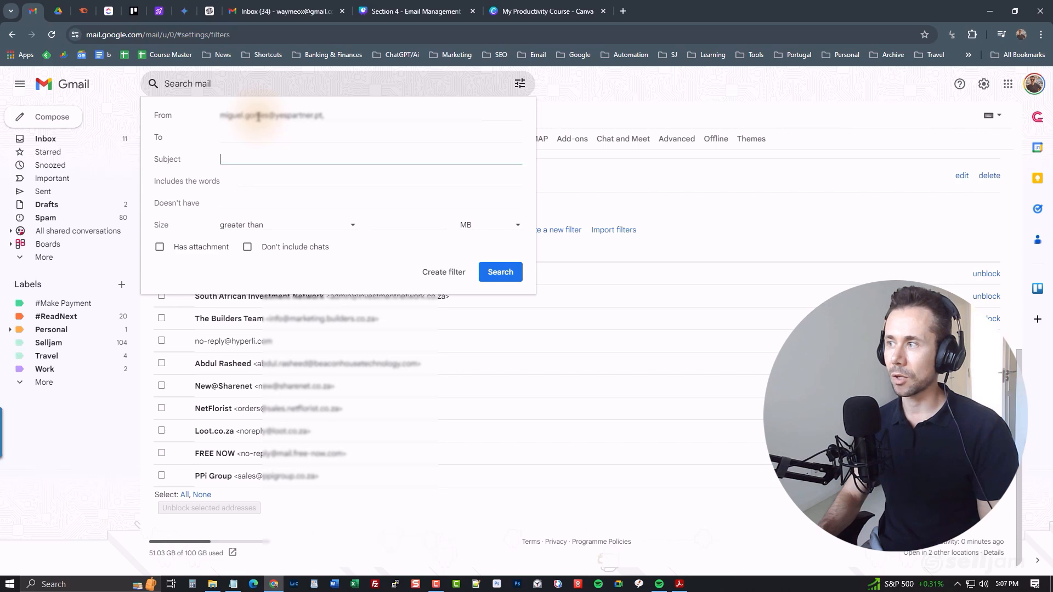
key("Tab")
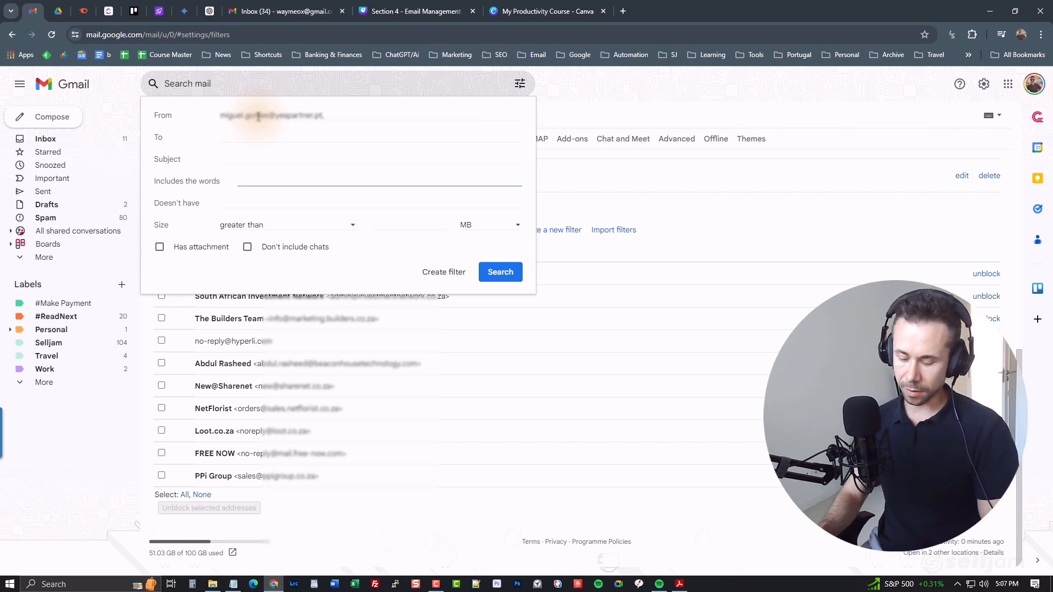
type("pa")
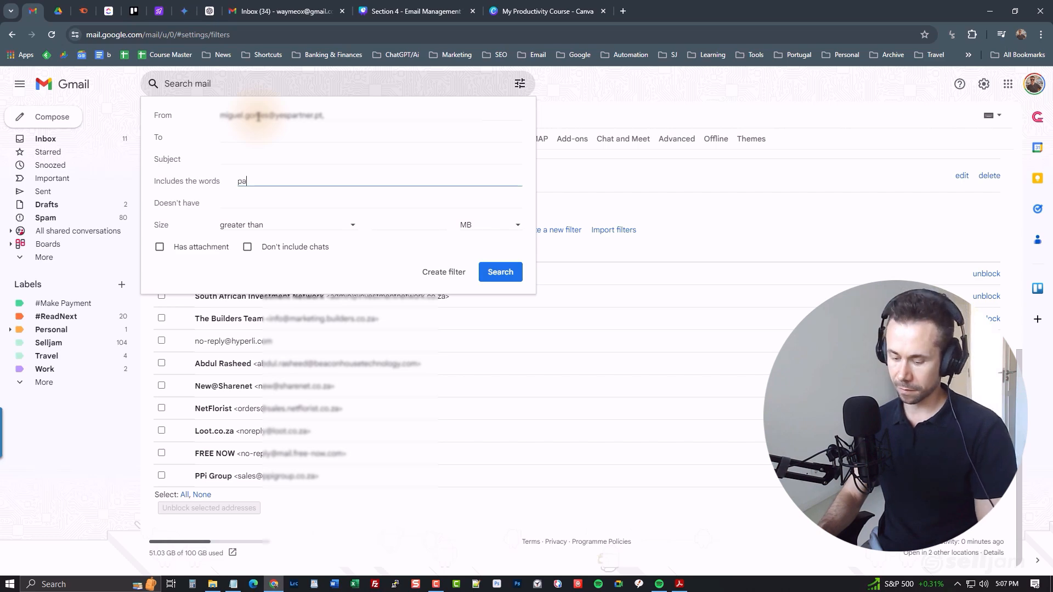
type("yment ")
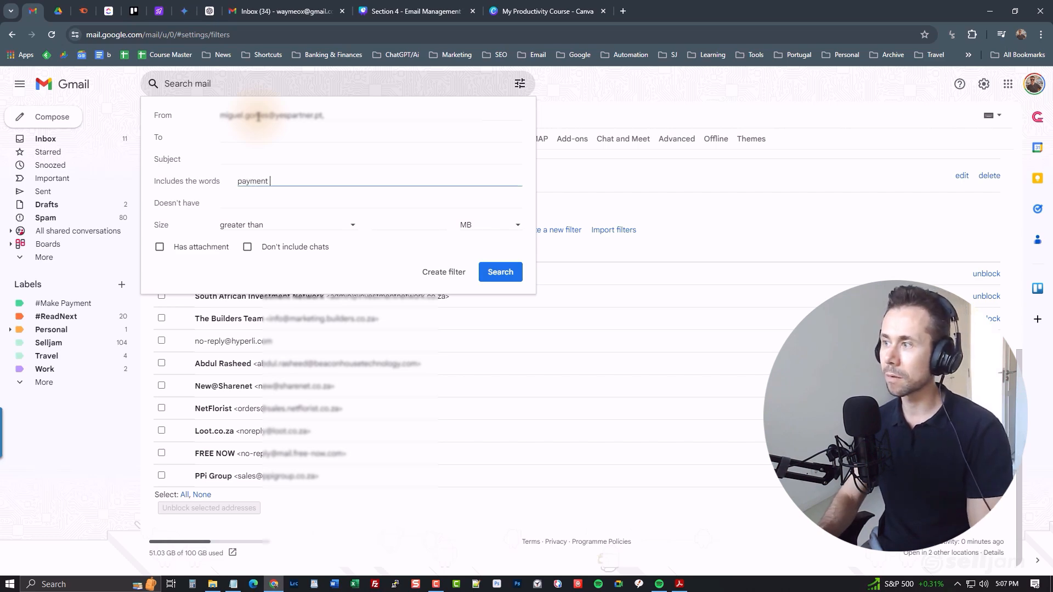
type("O")
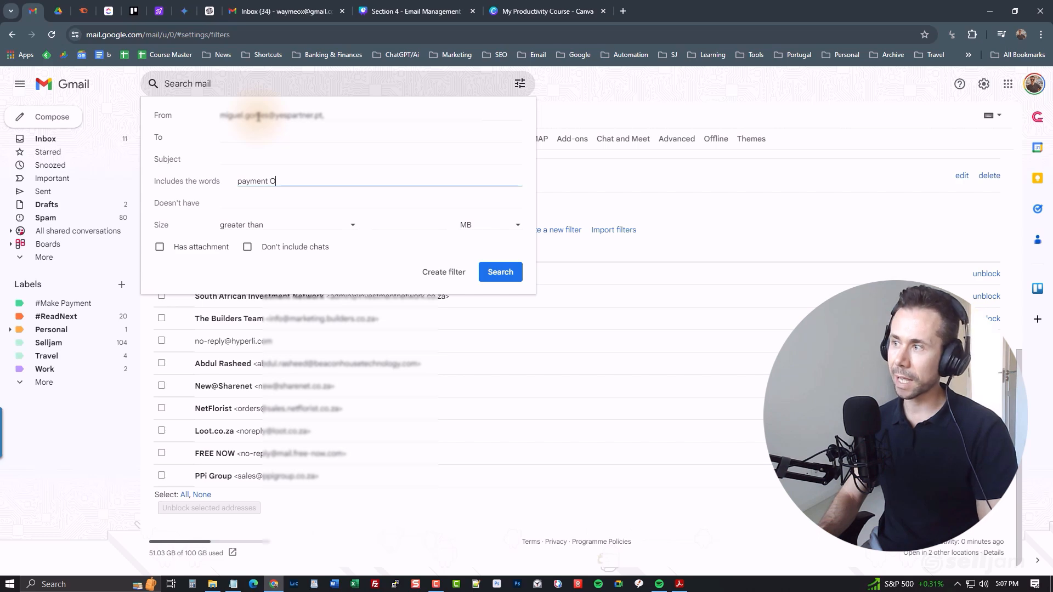
type("R")
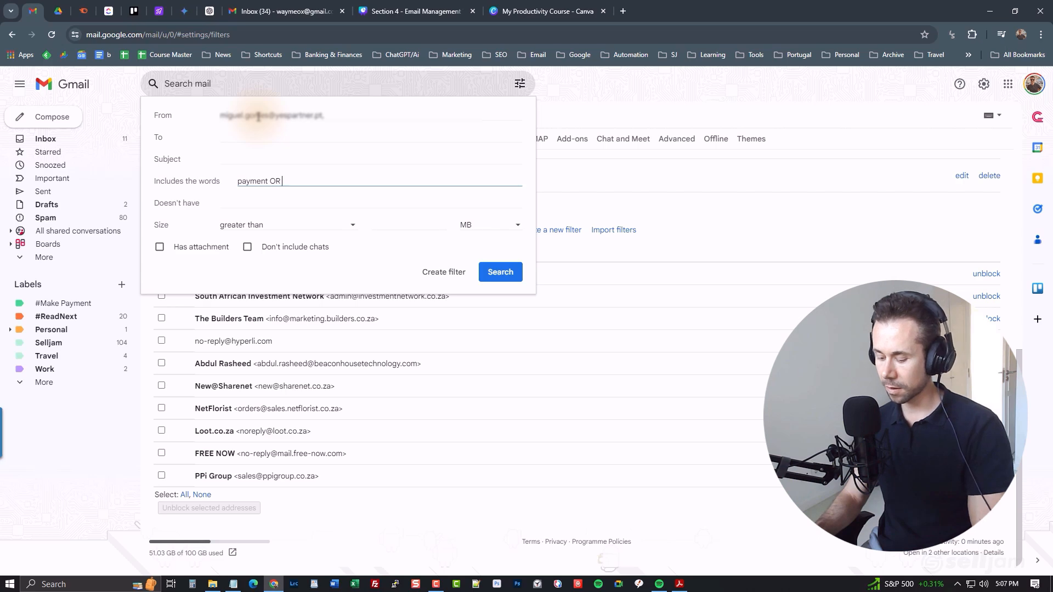
type("vat")
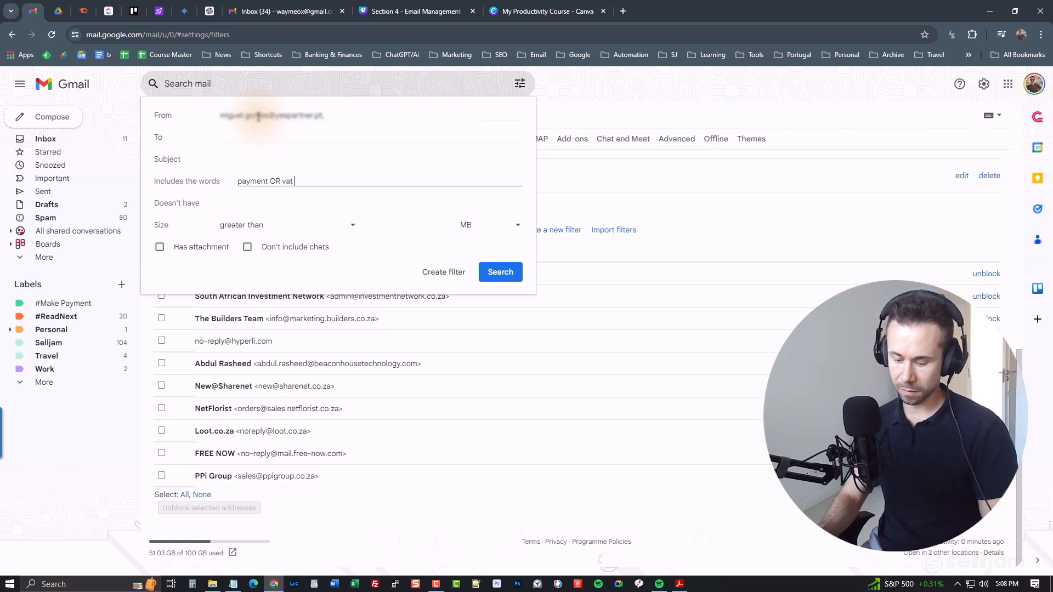
type(" OR ")
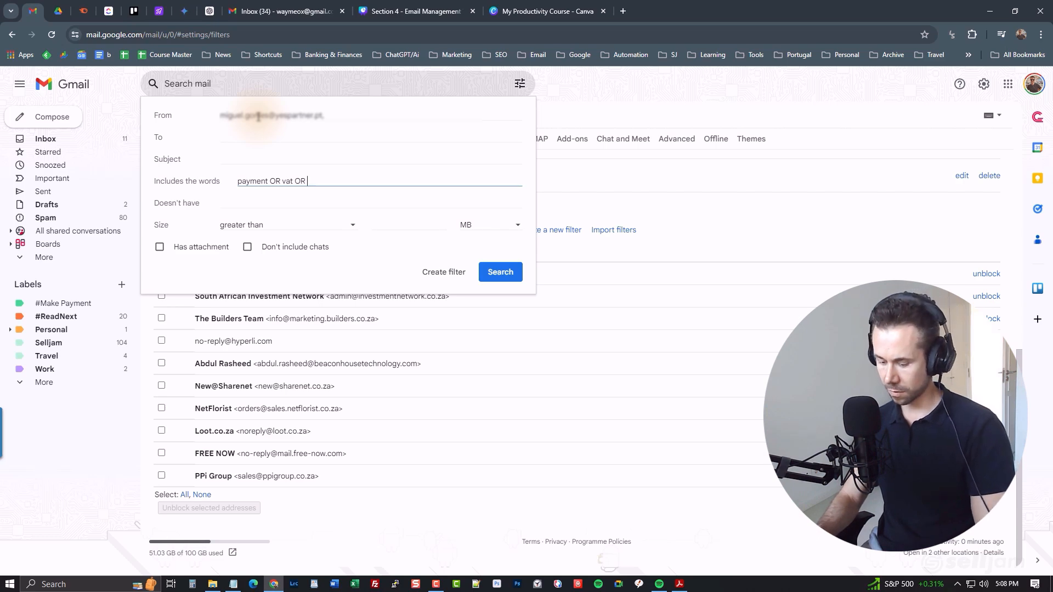
type("invoice")
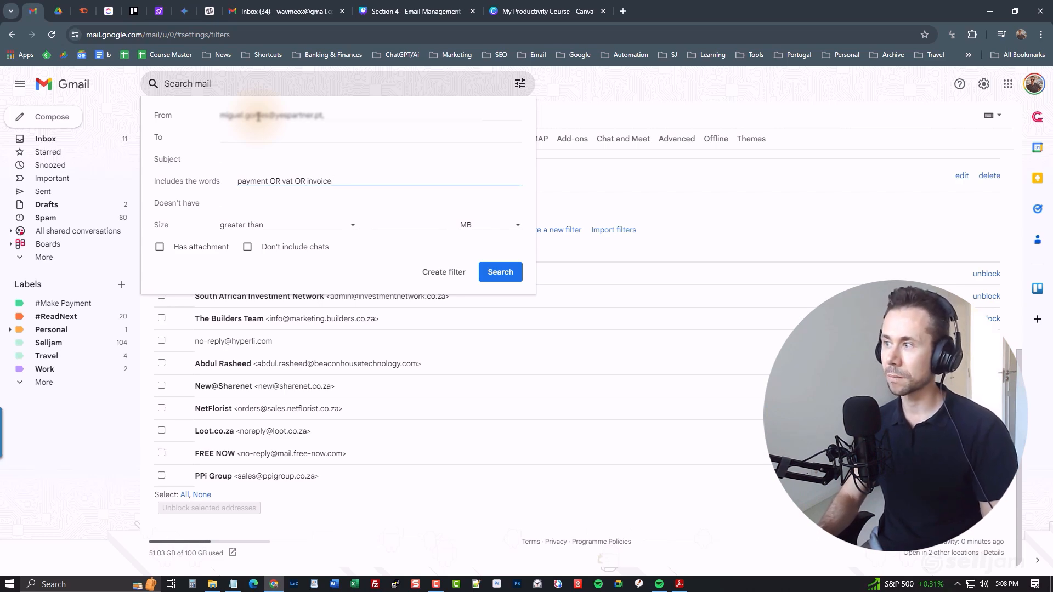
Restrict the filter criteria to messages with an attachment and search for the matching e-mails.
left_click(306, 203)
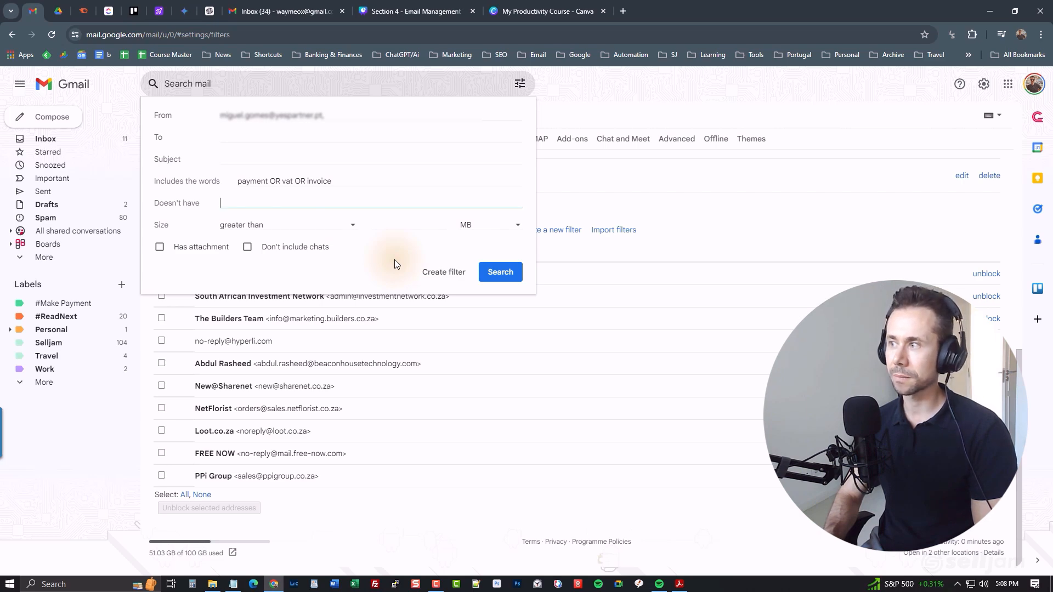
left_click(191, 250)
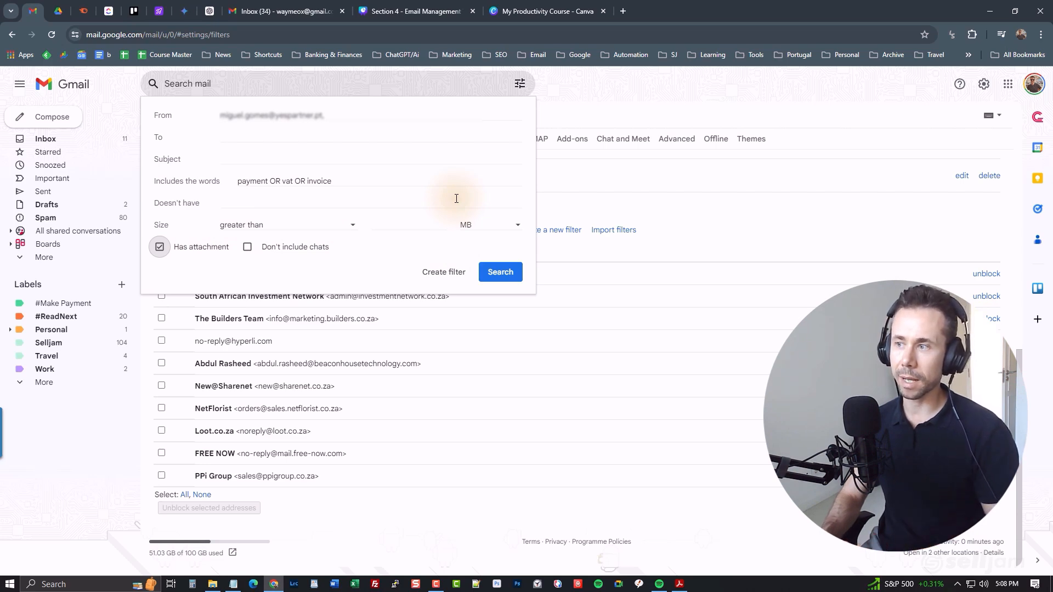
left_click(500, 272)
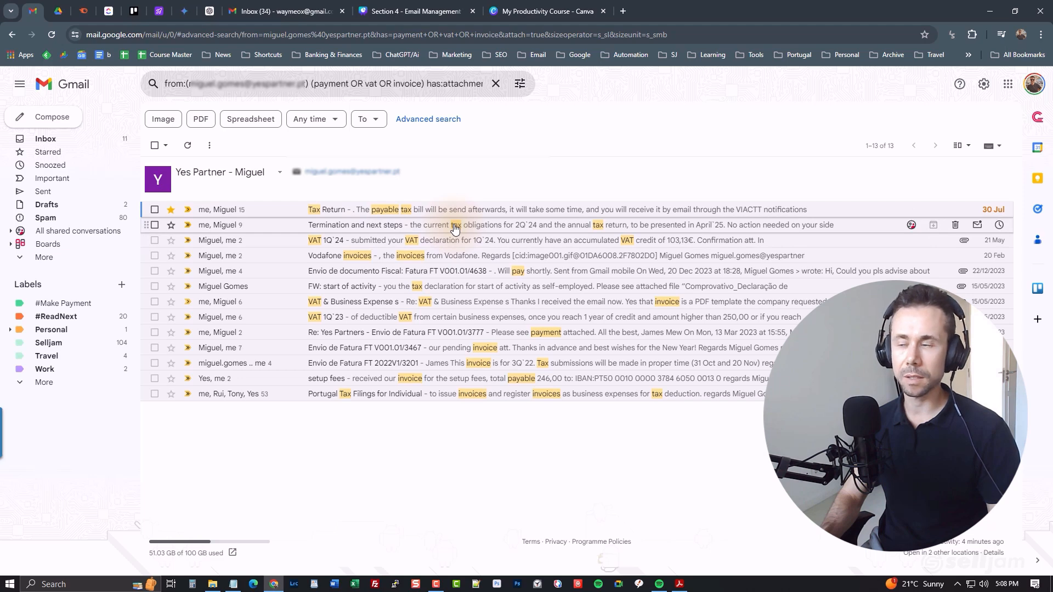
Continue from the search criteria to the filter actions and set matching messages to be starred.
left_click(519, 85)
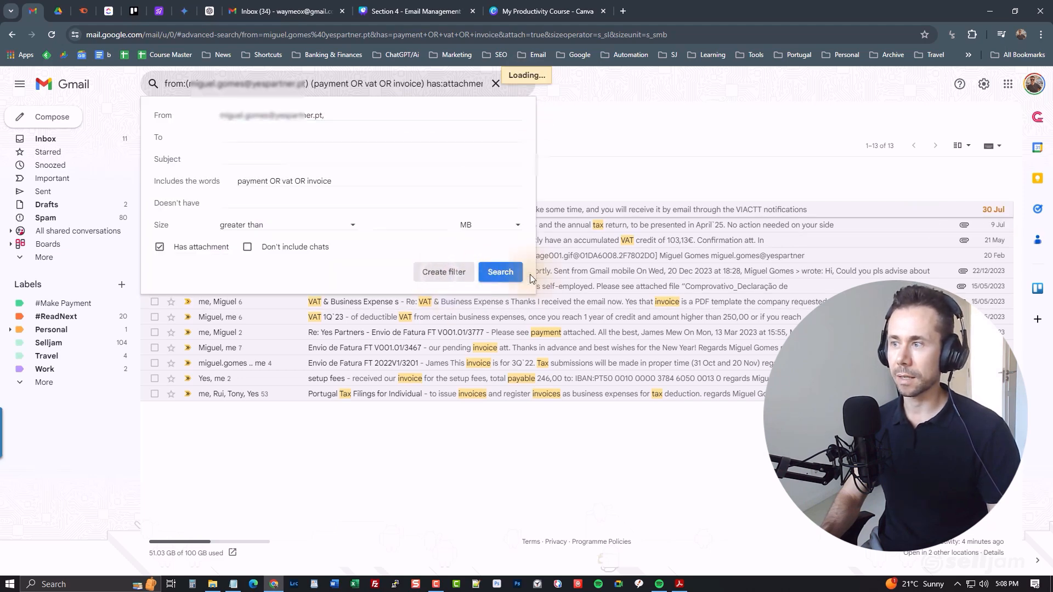
left_click(444, 272)
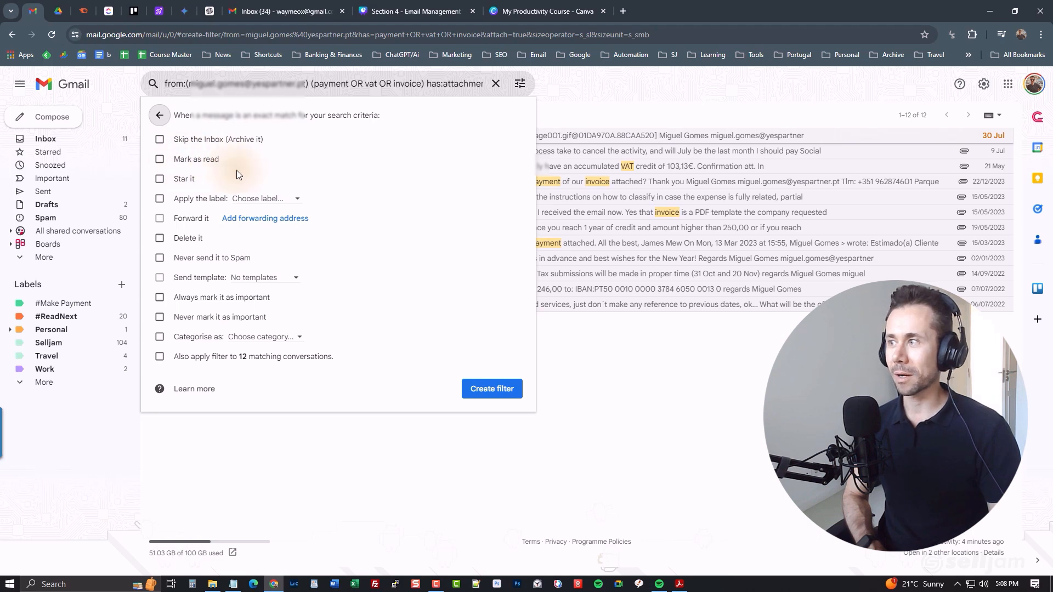
left_click(162, 181)
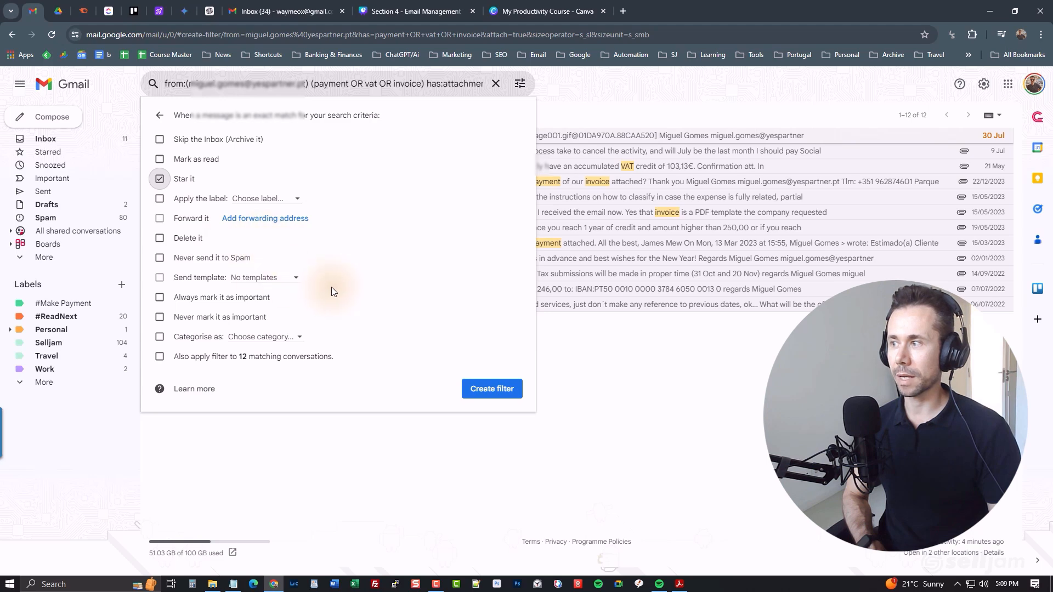
Have the filter always mark matching messages as important, leaving the template and category unset, and create the filter.
left_click(289, 279)
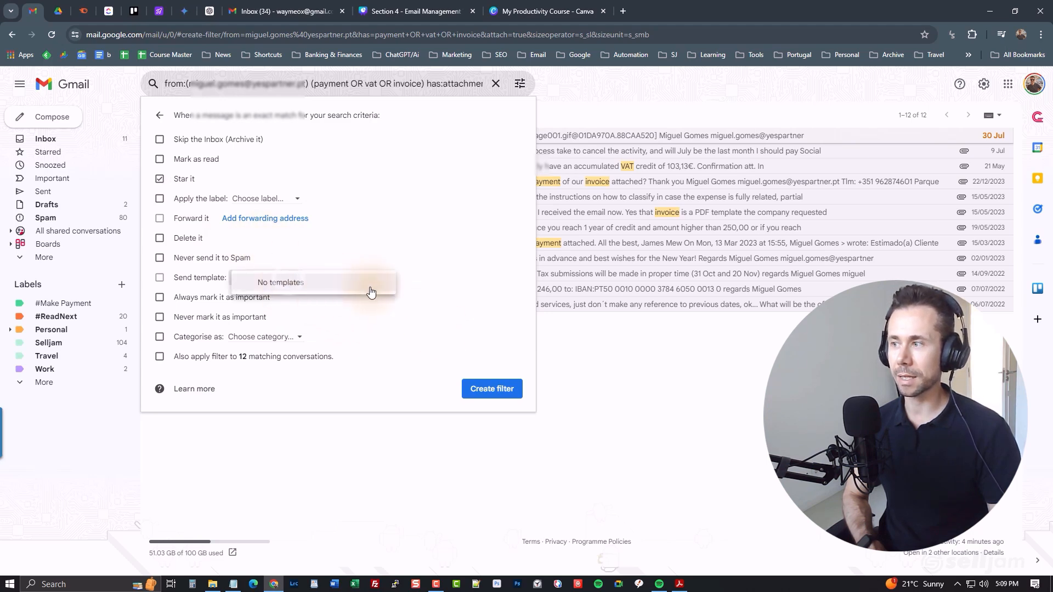
left_click(343, 249)
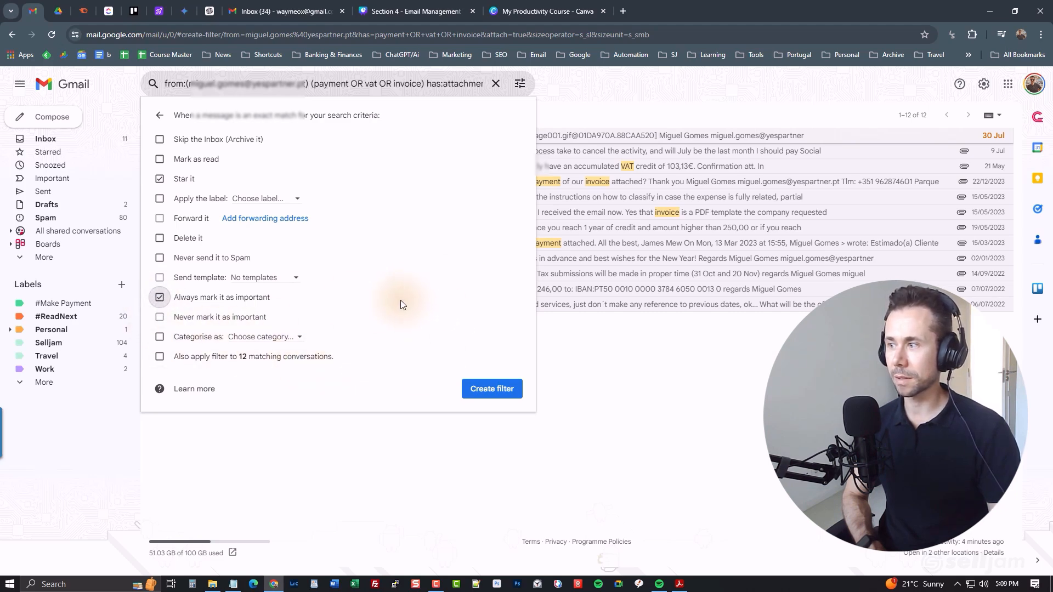
left_click(299, 336)
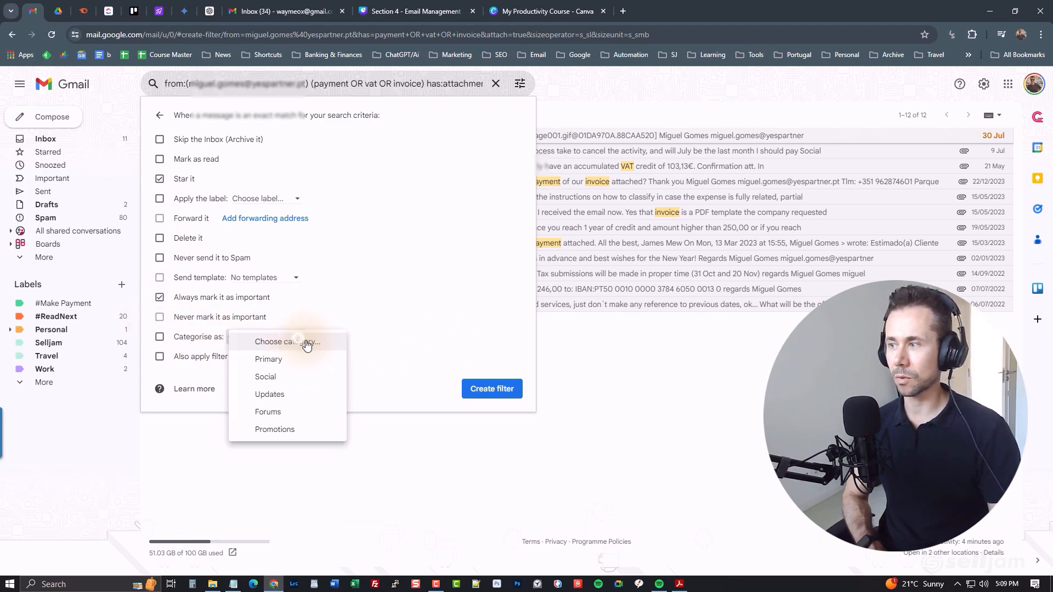
left_click(390, 310)
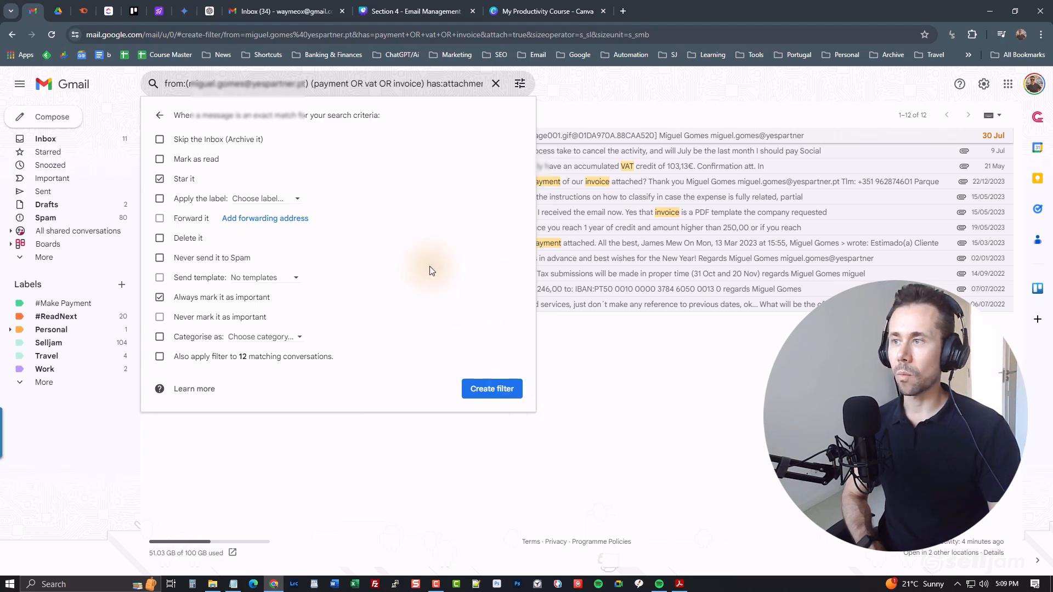
left_click(492, 389)
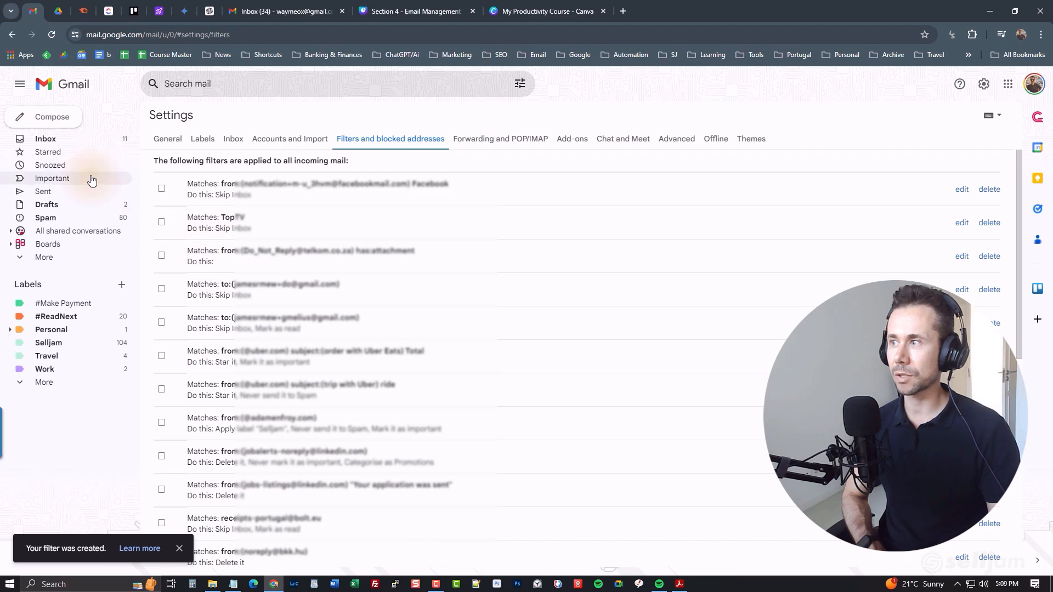
Return to the inbox, go to the snoozed messages and open the "Tax Return" conversation.
left_click(54, 144)
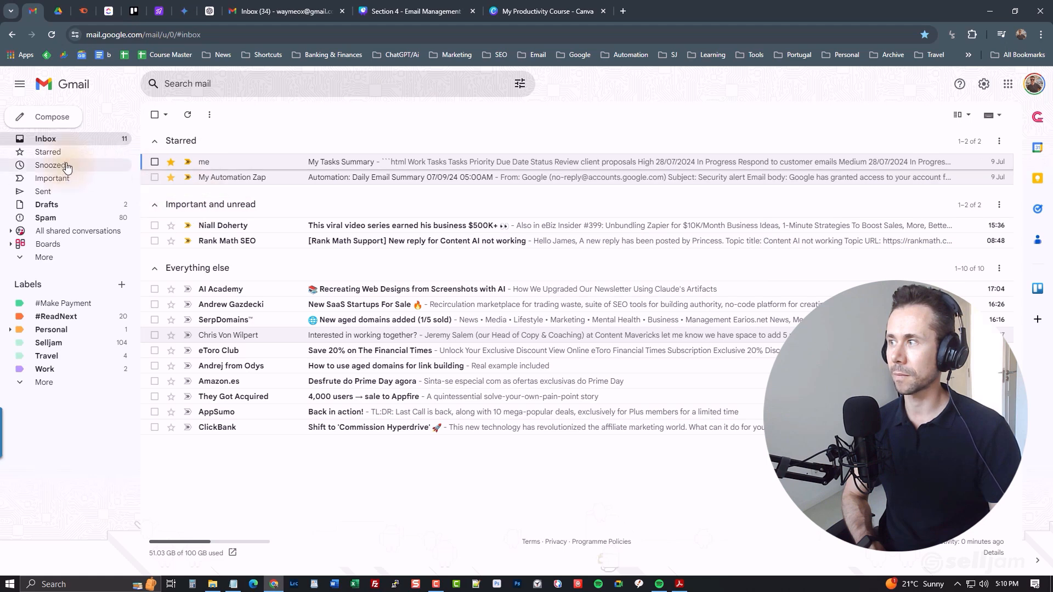
left_click(61, 165)
left_click(498, 257)
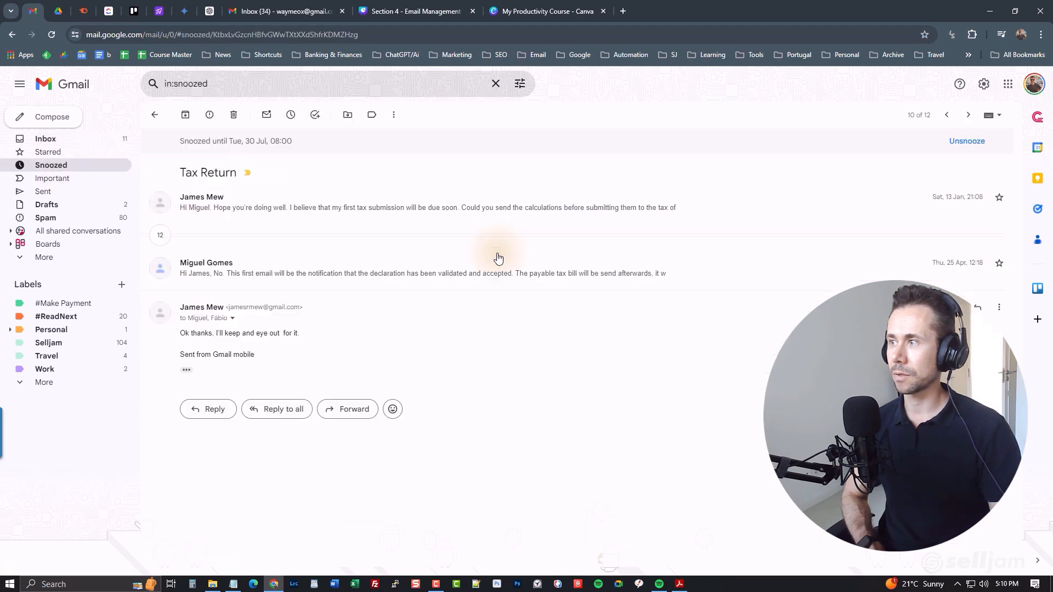